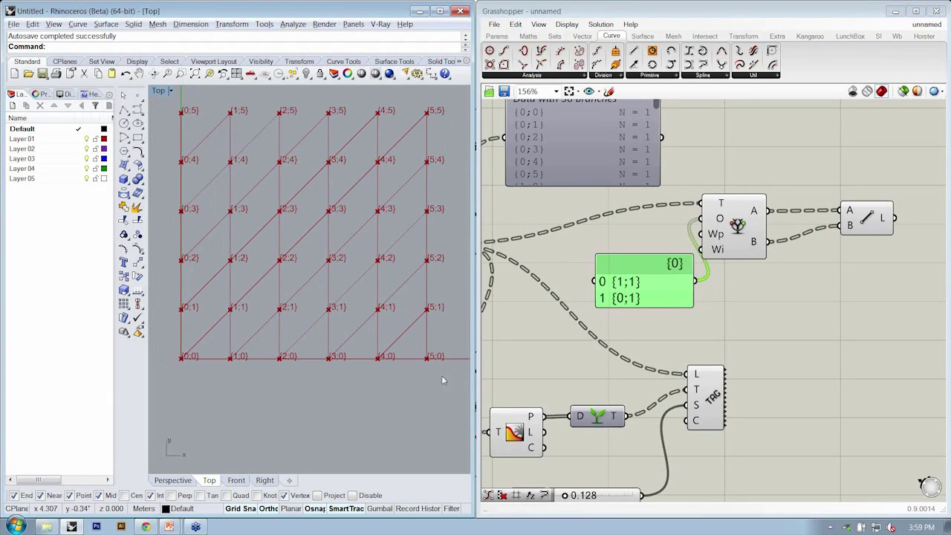
- Reposition the offset panel and the Relative Item component to tidy the definition's layout
drag(650, 283, 635, 274)
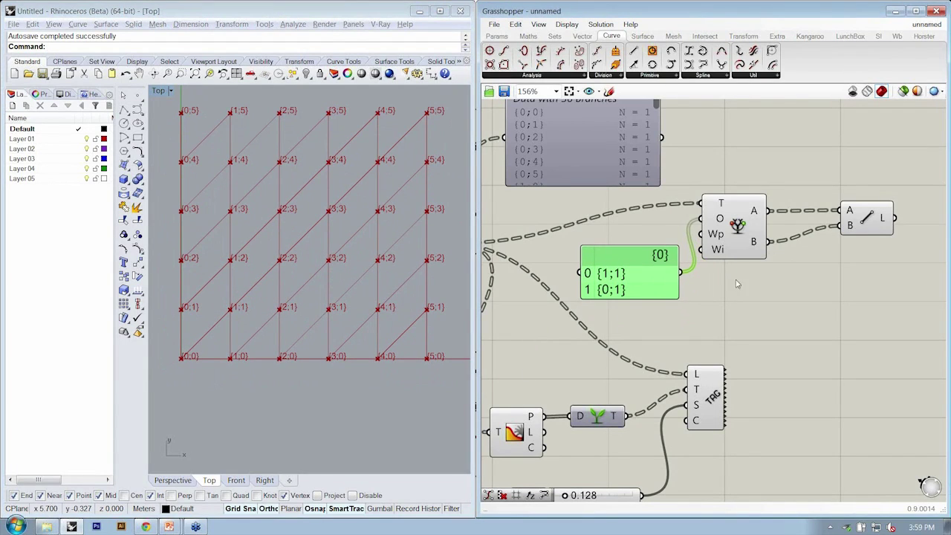
drag(751, 234, 757, 246)
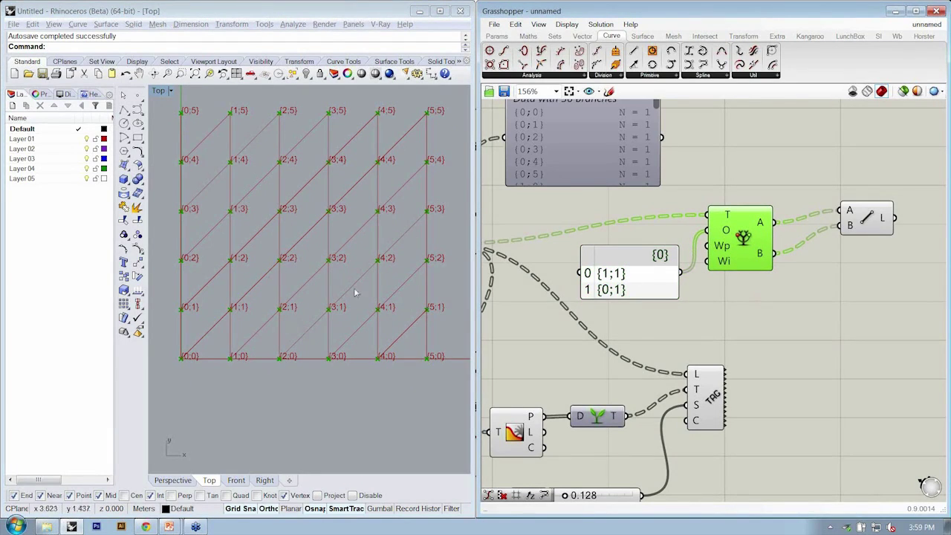
scroll(708, 268, down, 5)
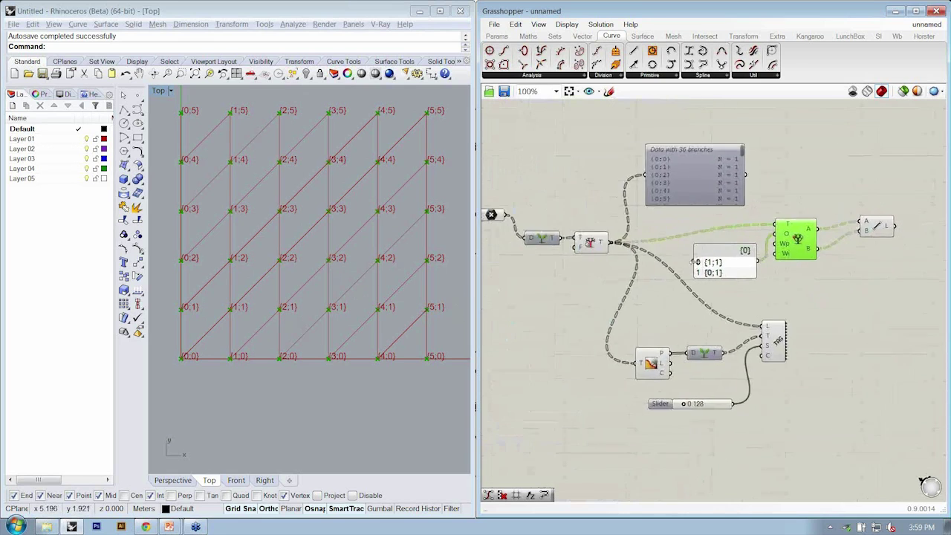
click(831, 182)
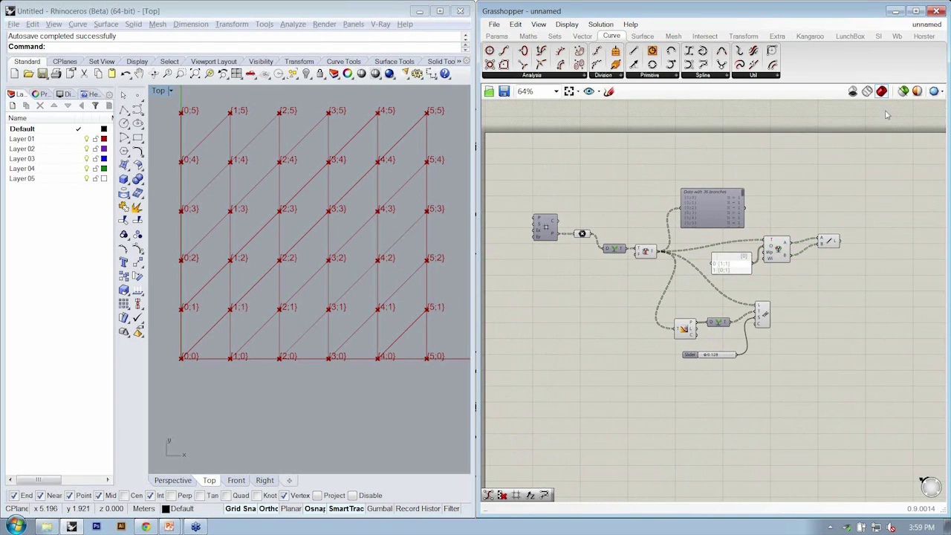
- Open the Grasshopper file 1-3_DataTreeManipulation-Flip-w from the 000_WorkshopFiles folder
click(494, 24)
click(520, 47)
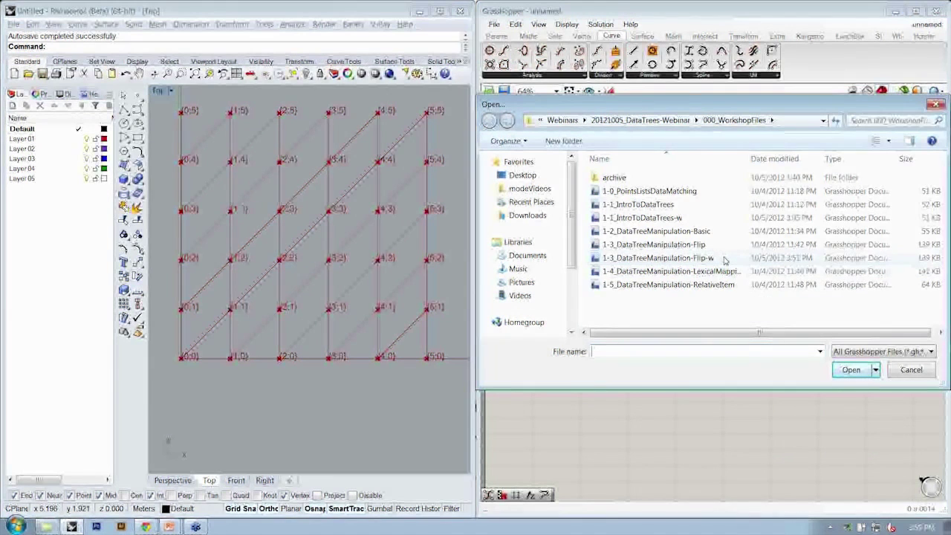
drag(747, 159, 772, 159)
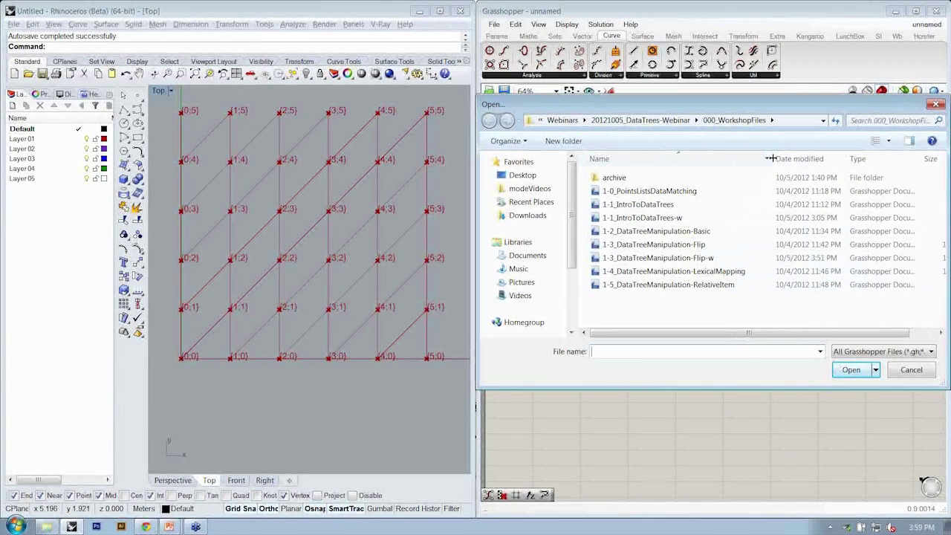
click(695, 259)
click(844, 371)
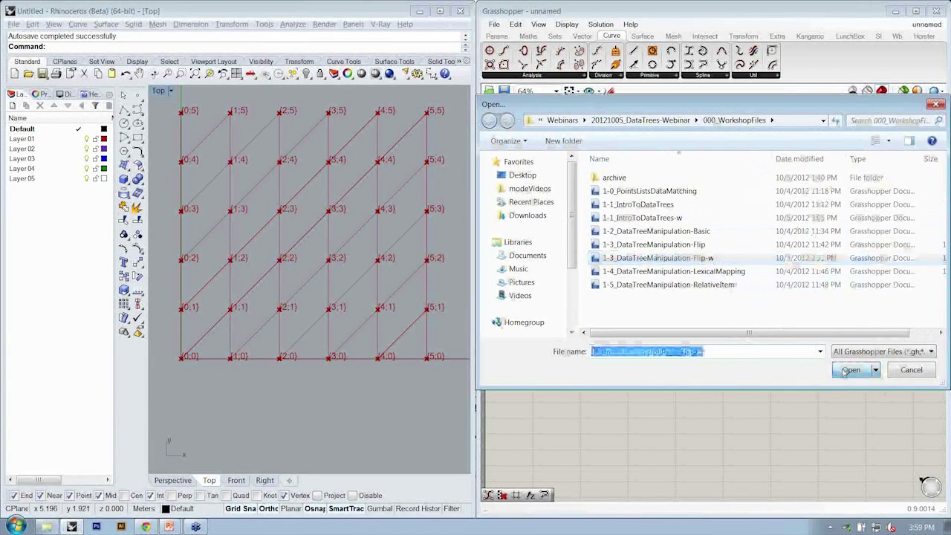
right_drag(847, 333, 821, 306)
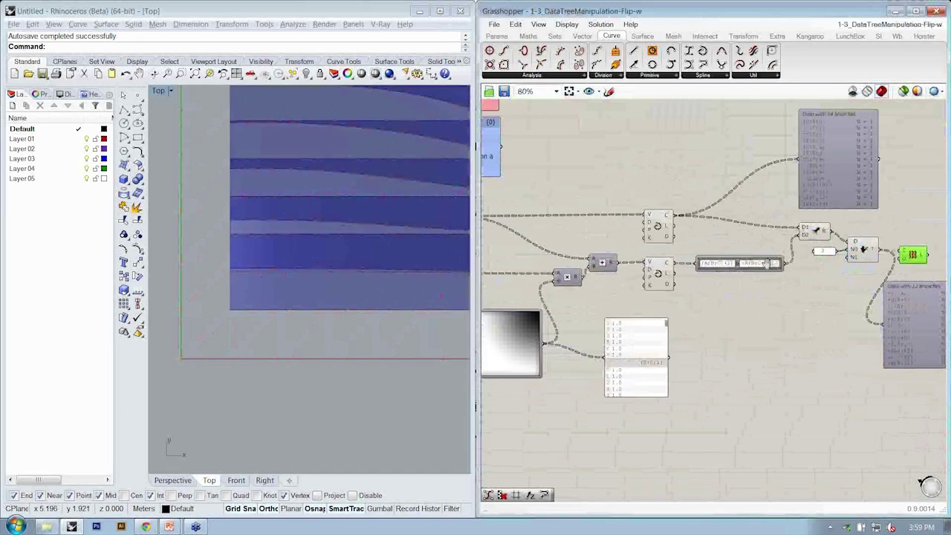
- Save the definition under the new name 1-5_DataTreeManipulation-RelativeItems-w in the same folder
drag(925, 394, 675, 181)
key(ctrl+shift+s)
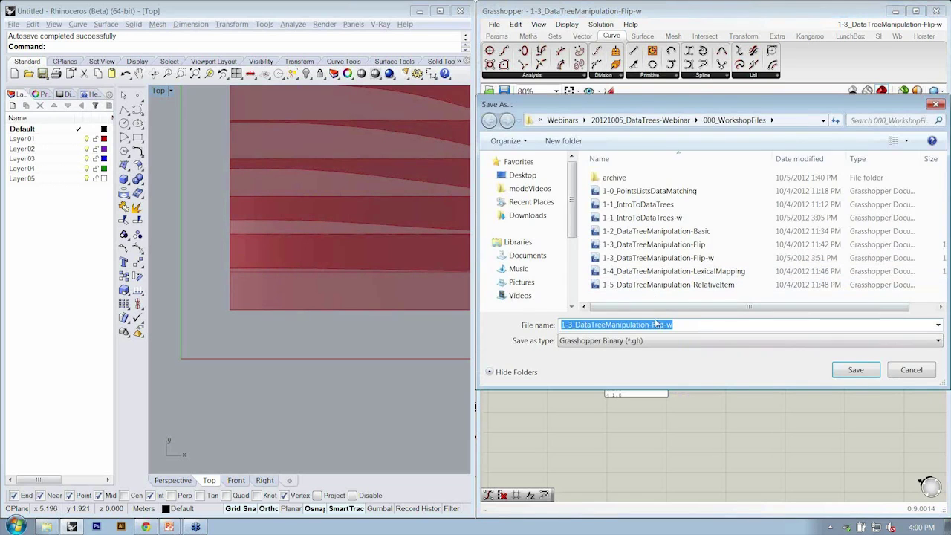
click(669, 287)
click(695, 325)
key(End)
text(s)
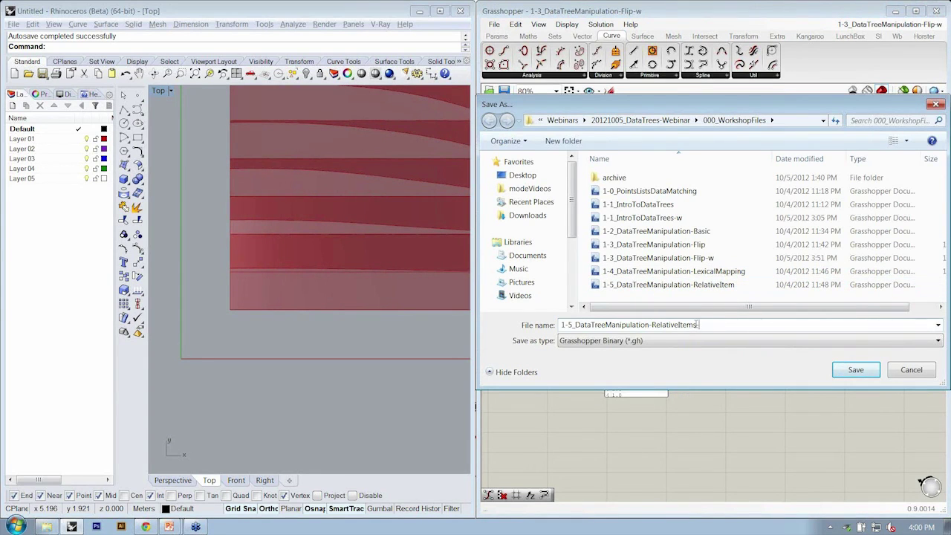
key(Return)
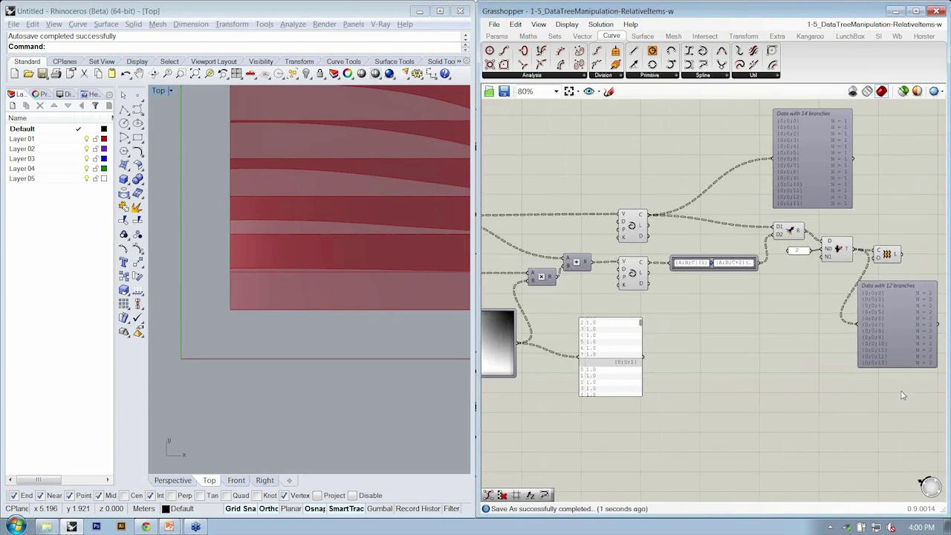
- Delete all the components downstream of the Addition component, including the curves, path mapper, merge, loft and their viewers
drag(901, 390, 701, 195)
shift+drag(725, 151, 614, 311)
drag(633, 271, 721, 274)
right_drag(591, 243, 735, 243)
key(Delete)
scroll(720, 276, up, 1)
right_drag(720, 275, 794, 280)
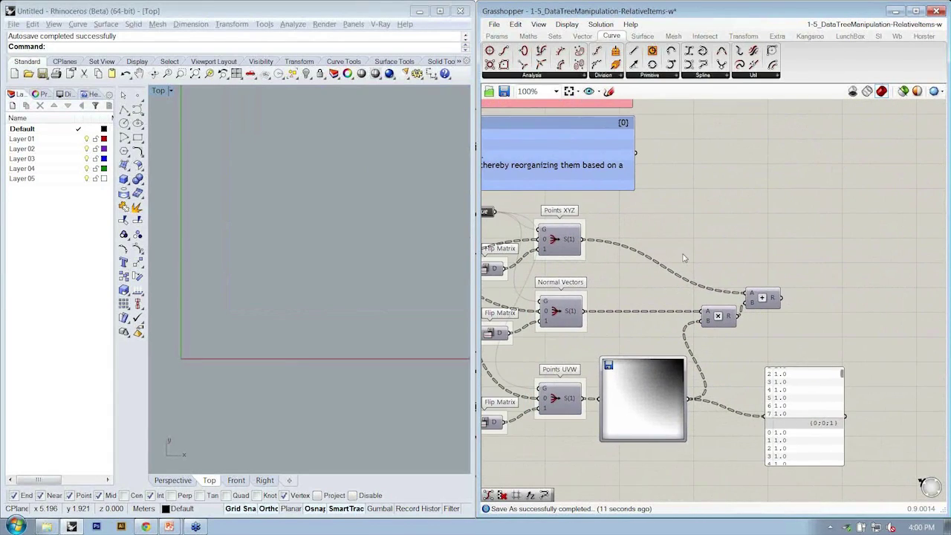
- Place a Relative Items component downstream of the Addition component, leaving room between them
click(770, 296)
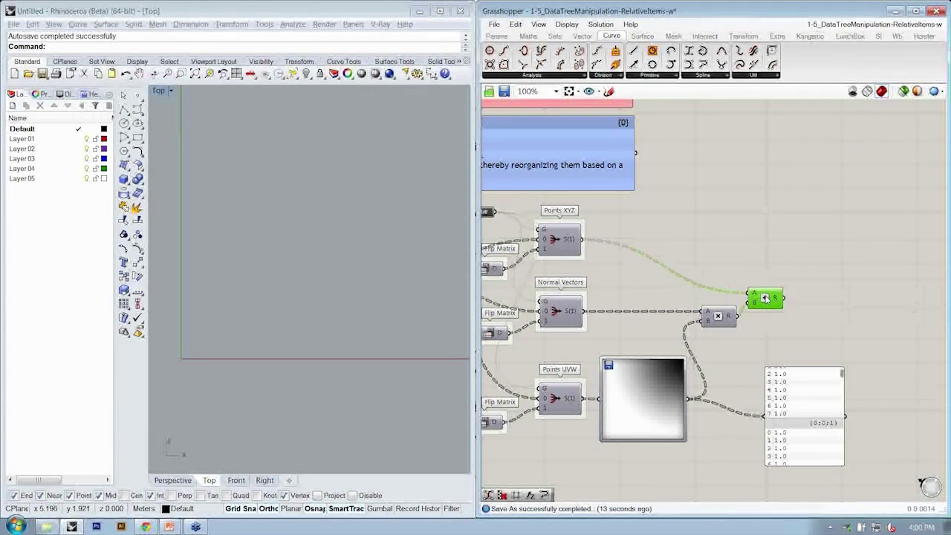
right_drag(870, 274, 842, 265)
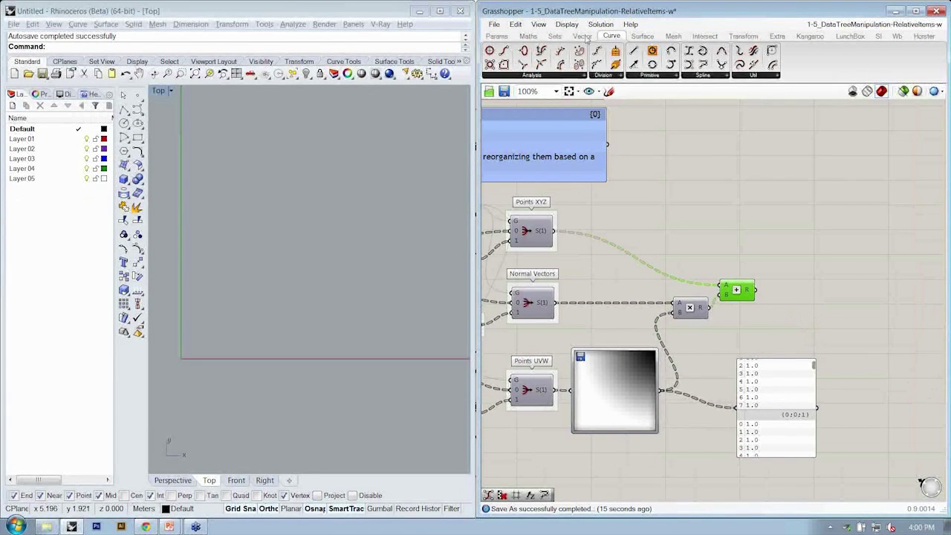
click(553, 36)
click(710, 77)
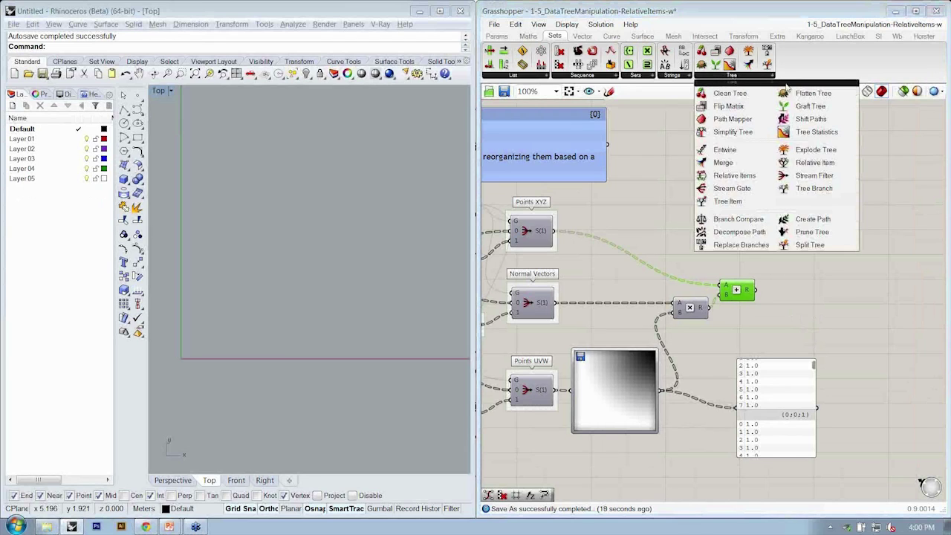
click(755, 180)
click(809, 258)
drag(811, 263, 848, 275)
right_drag(786, 257, 758, 244)
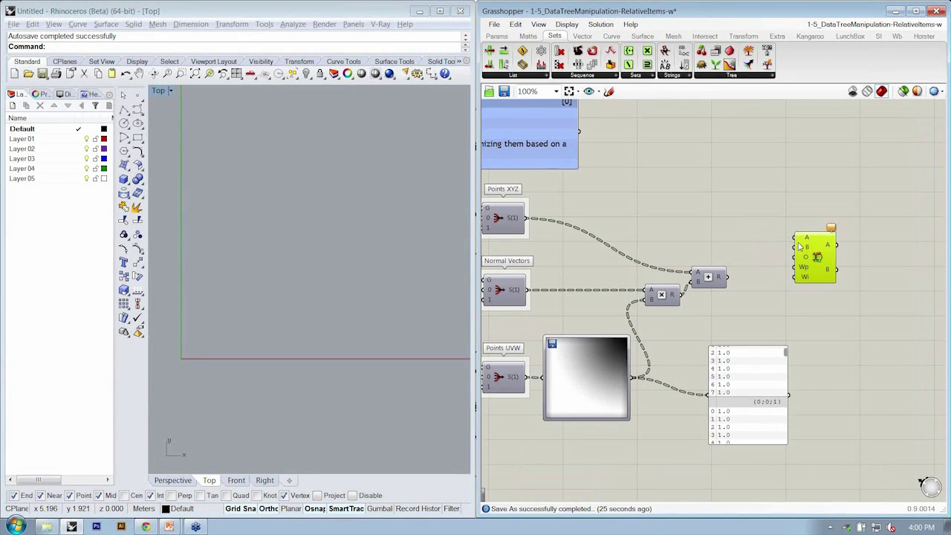
drag(804, 243, 842, 244)
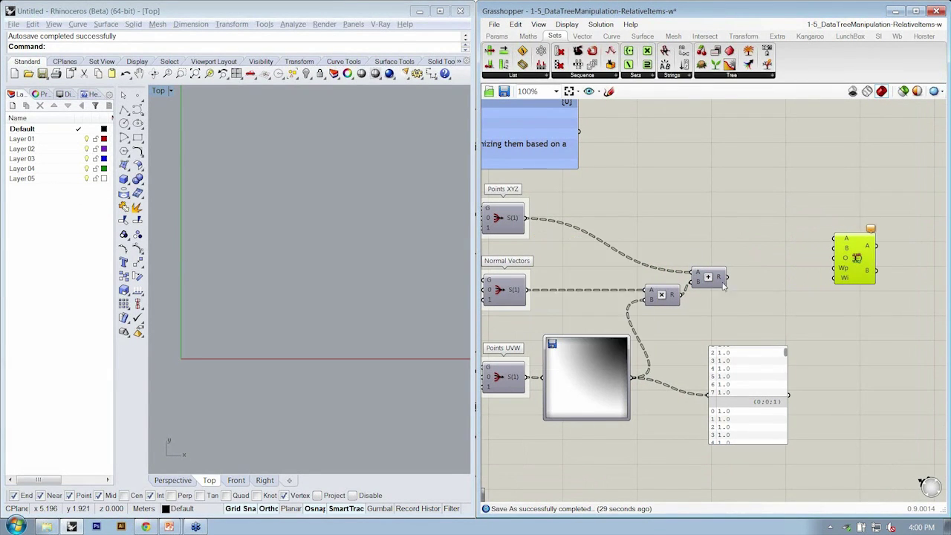
- Add two Graft Tree components, one fed by the Points XYZ stream and the other by the Addition result
drag(703, 67, 728, 277)
key(ctrl+c)
key(ctrl+v)
drag(527, 220, 756, 247)
click(854, 309)
drag(868, 275, 860, 269)
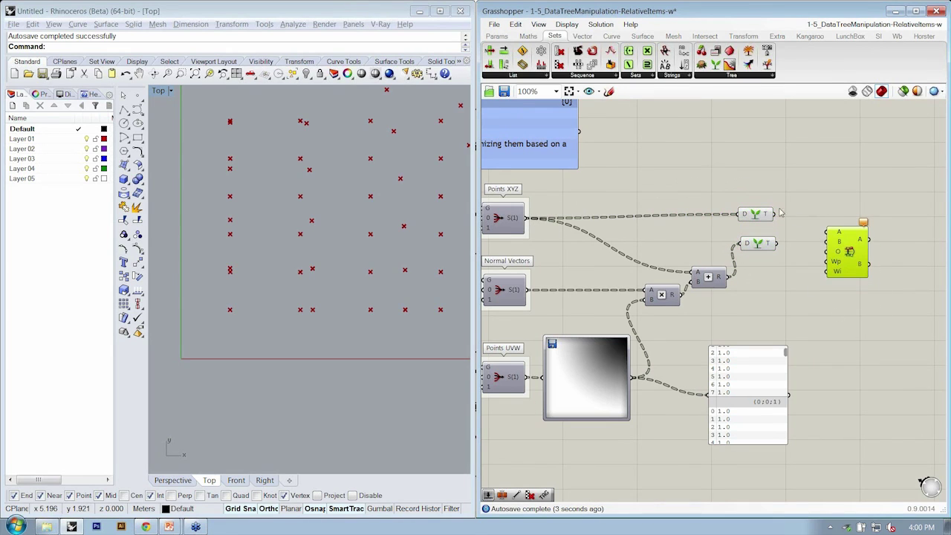
- Connect the two grafted trees to inputs A and B of Relative Items and inspect the paths at input A
drag(775, 215, 777, 243)
right_drag(825, 269, 726, 243)
scroll(730, 243, up, 3)
drag(753, 219, 786, 228)
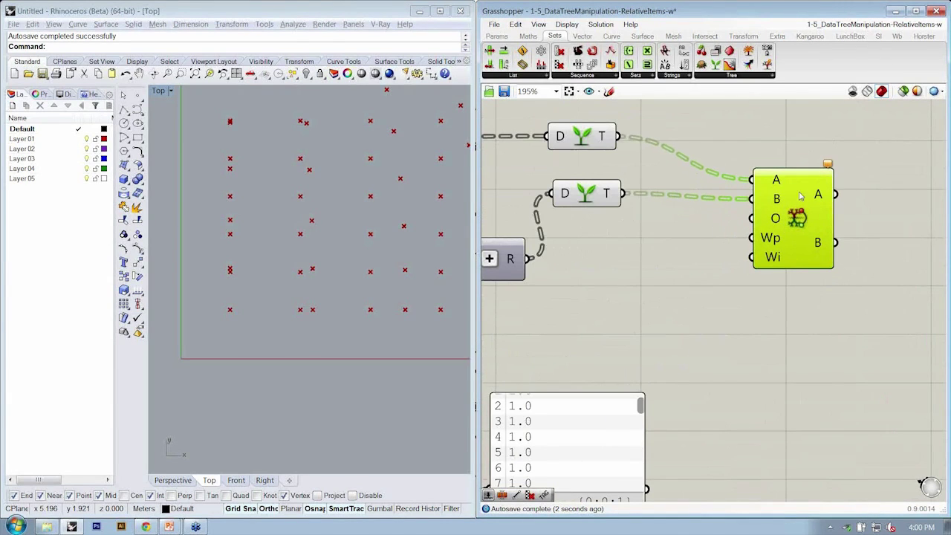
mouse_move(778, 200)
drag(797, 259, 809, 219)
mouse_move(797, 167)
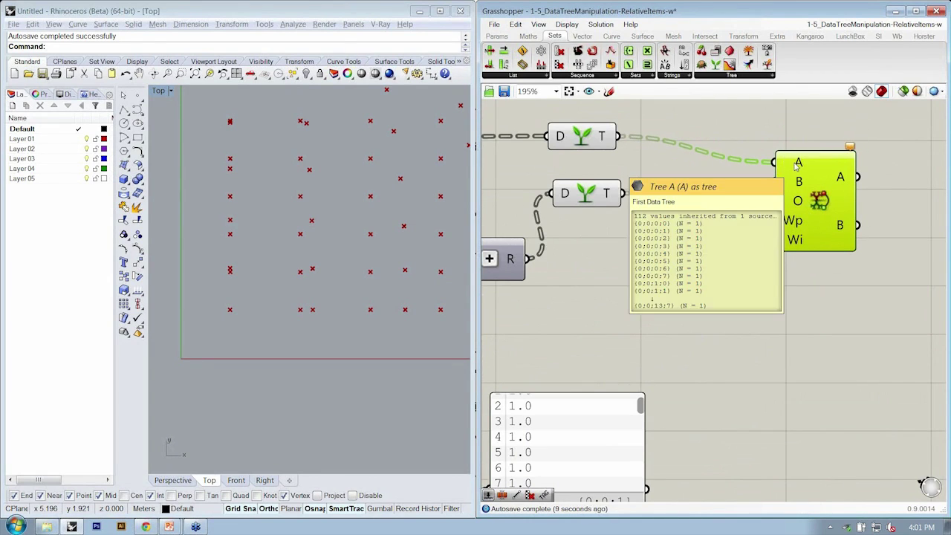
right_drag(729, 198, 661, 253)
right_drag(538, 153, 548, 146)
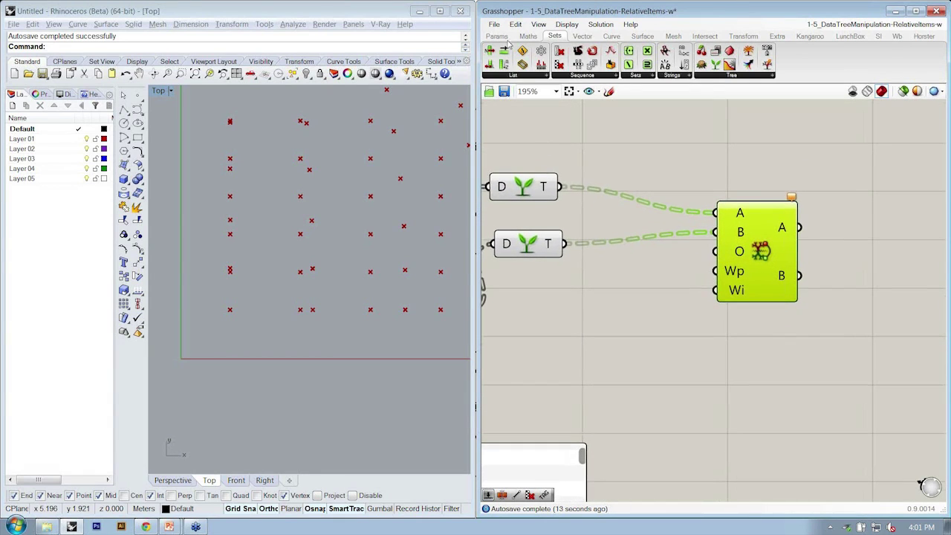
- Place an empty text panel beneath the Graft Tree components for the offset values
click(498, 37)
drag(616, 66, 627, 321)
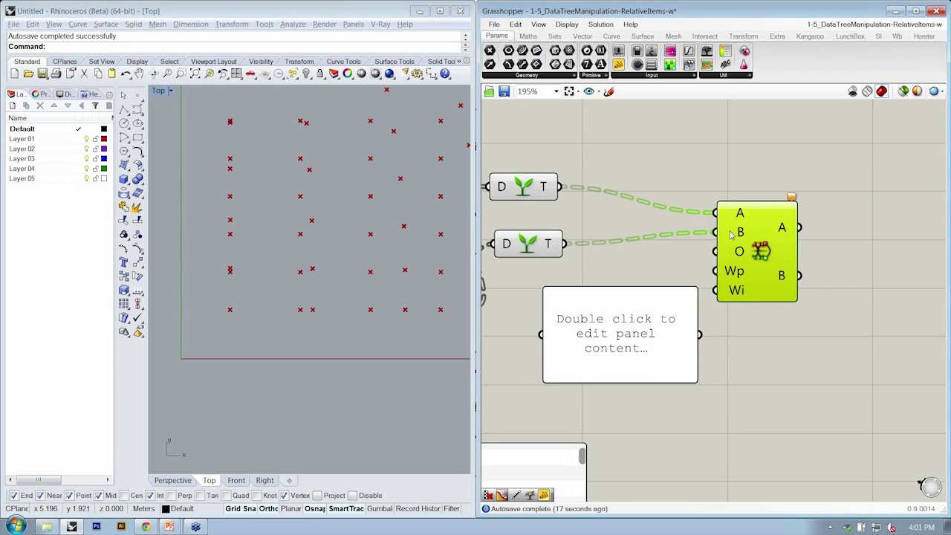
right_drag(681, 109, 690, 133)
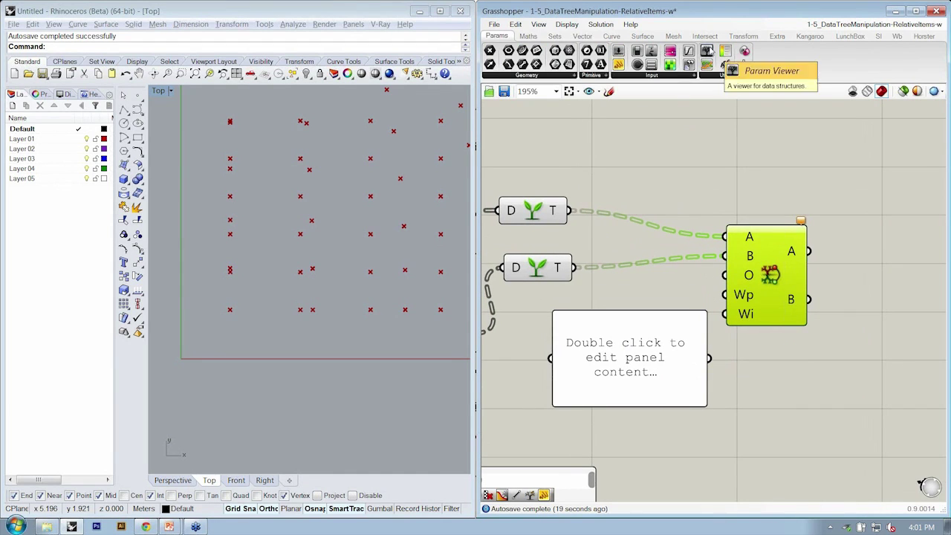
- Add a Param Viewer fed by the Points XYZ graft and review its branch paths through to the last one
drag(710, 50, 721, 170)
drag(571, 212, 622, 165)
right_drag(804, 149, 802, 165)
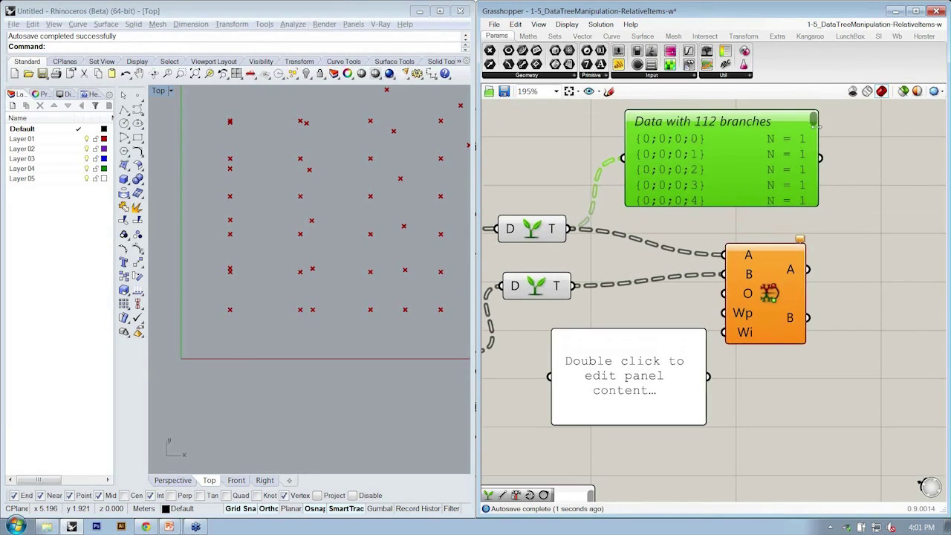
drag(813, 123, 812, 208)
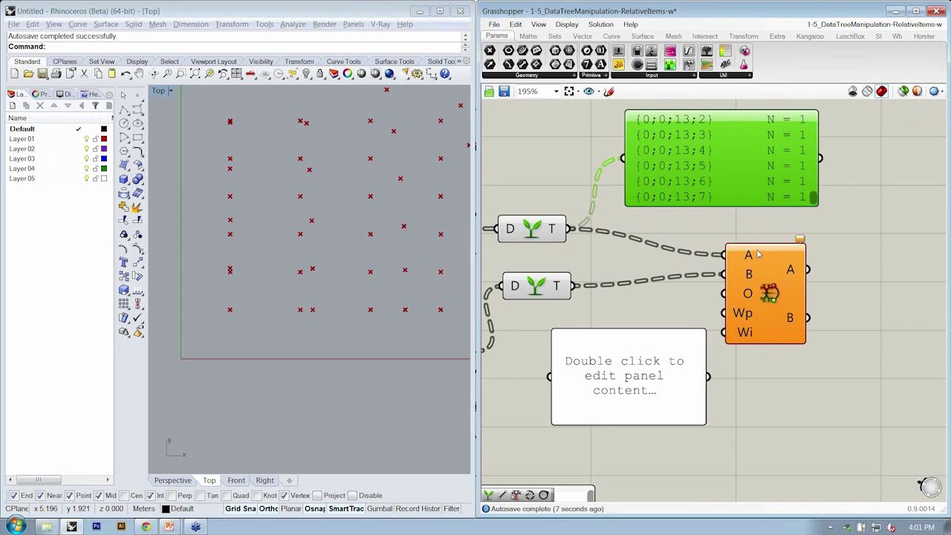
right_drag(799, 336, 777, 329)
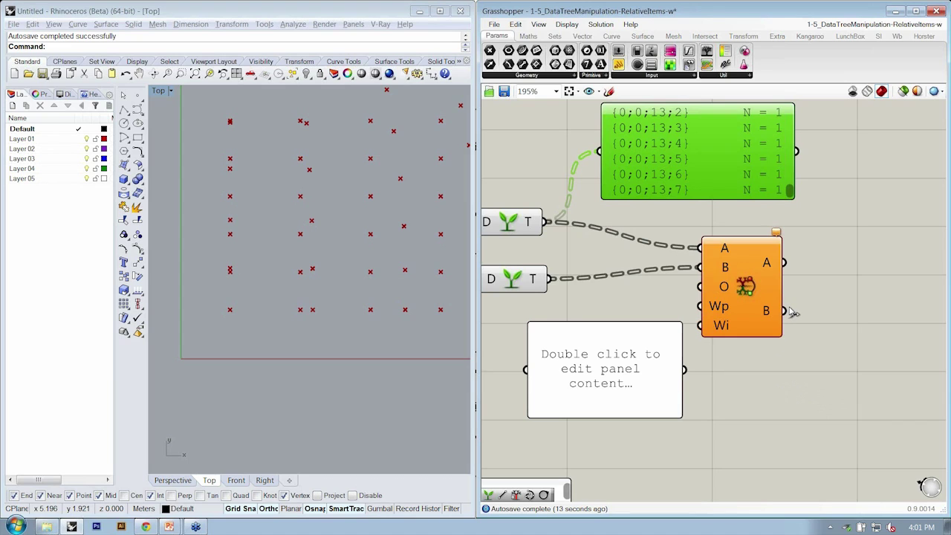
right_drag(753, 289, 769, 290)
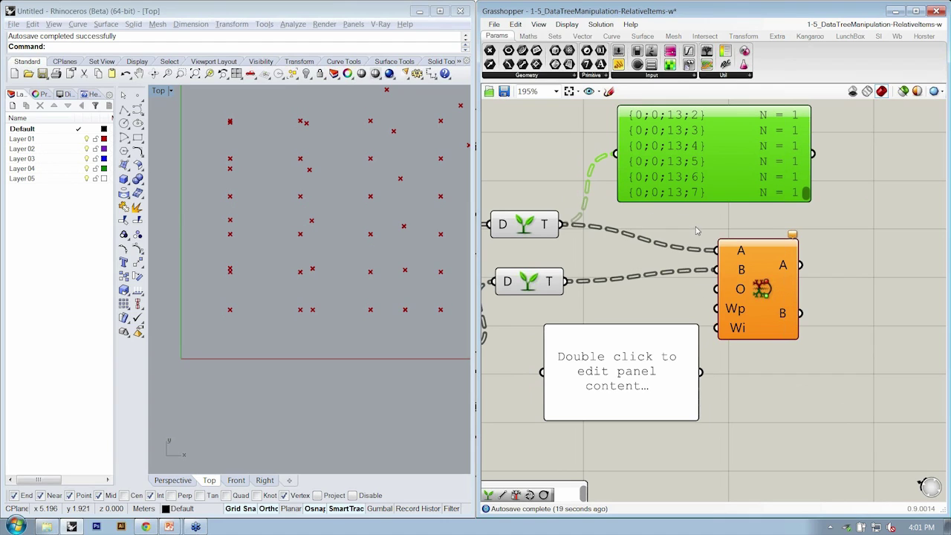
- Insert a Simplify Tree component after the Points XYZ graft and feed its output to the Param Viewer
click(555, 36)
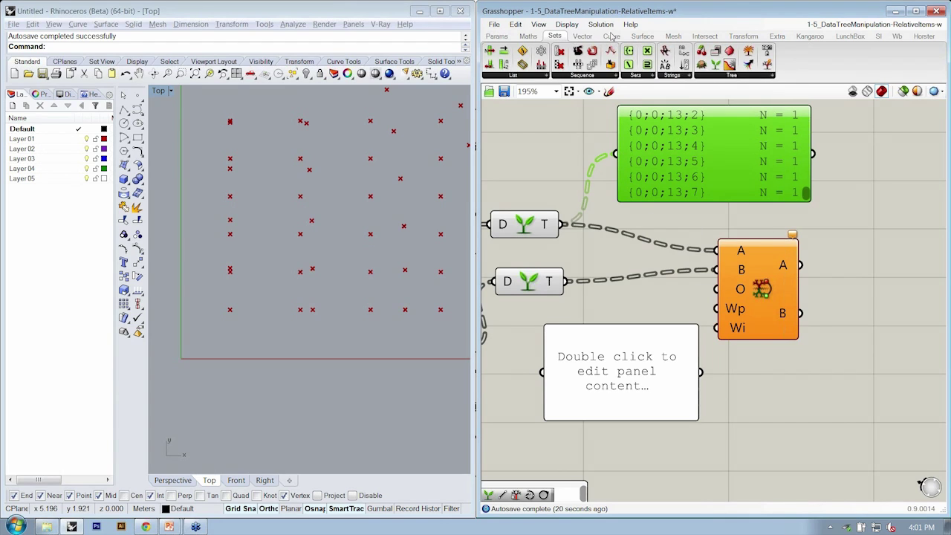
click(724, 76)
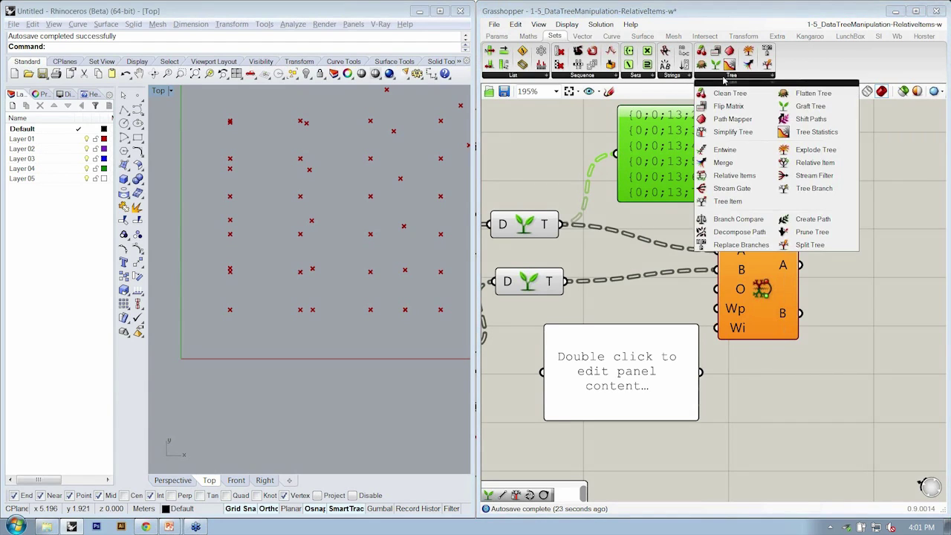
click(745, 133)
click(651, 252)
drag(649, 251, 646, 249)
drag(614, 237, 564, 225)
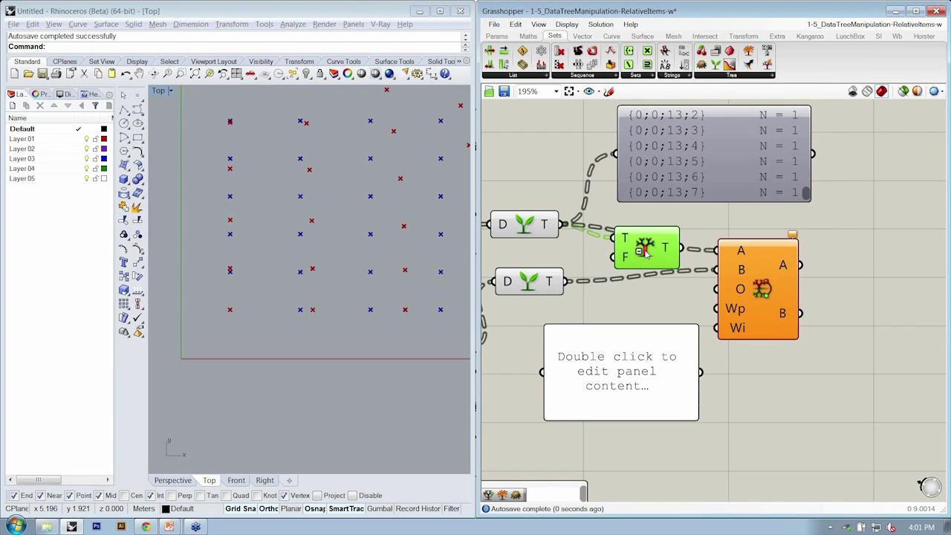
drag(643, 251, 618, 155)
drag(767, 304, 785, 304)
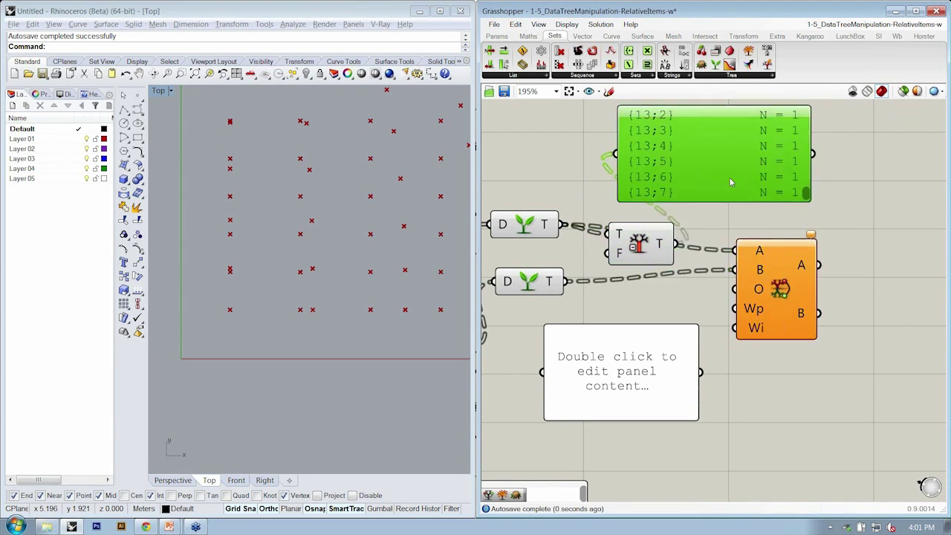
drag(730, 182, 766, 175)
- Simplify the second grafted tree too, connect both simplified trees to inputs A and B of Relative Items, and align the Simplify Tree components
drag(646, 254, 570, 281)
drag(676, 288, 734, 270)
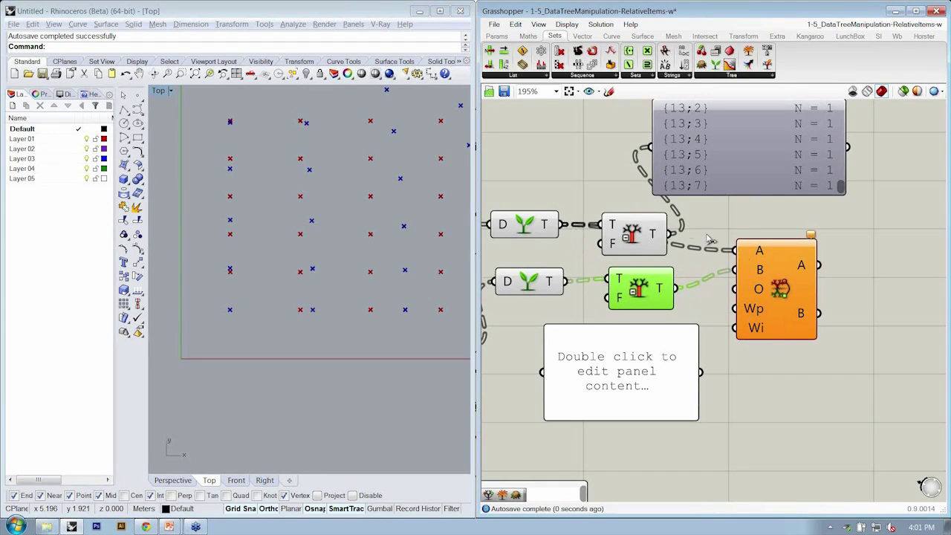
drag(670, 234, 735, 250)
drag(639, 246, 638, 242)
drag(644, 291, 637, 293)
drag(637, 242, 637, 244)
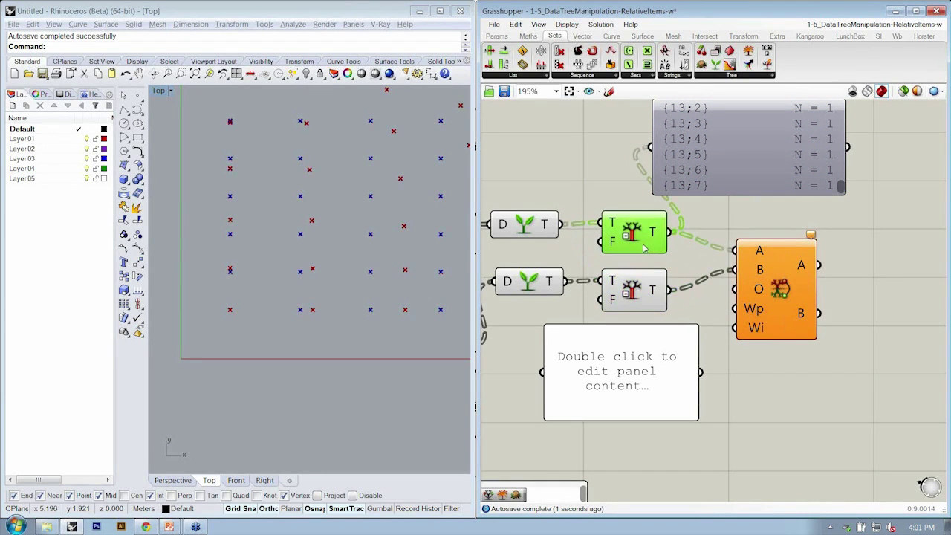
- Shift the empty panel slightly and return the Param Viewer's list to the first branch paths
click(706, 223)
right_drag(726, 242, 684, 229)
drag(622, 349, 610, 346)
right_drag(696, 342, 704, 359)
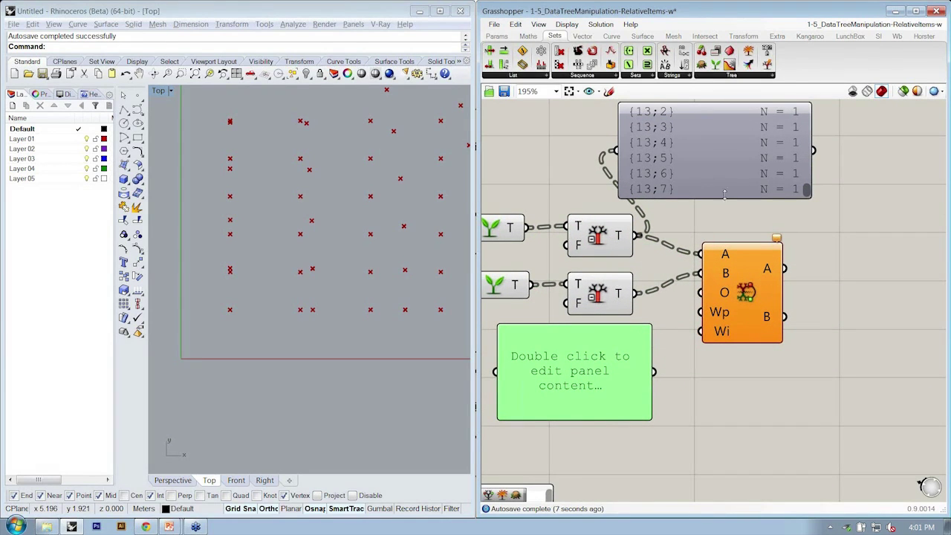
drag(809, 190, 811, 103)
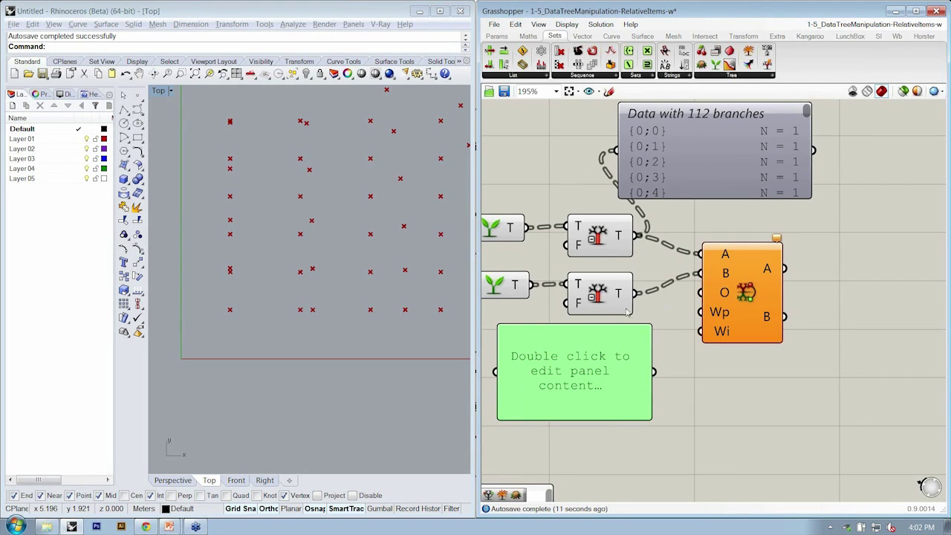
- Set the empty panel's content to {0;1} and connect it to the O input of Relative Items
right_drag(628, 313, 648, 313)
right_drag(676, 353, 699, 356)
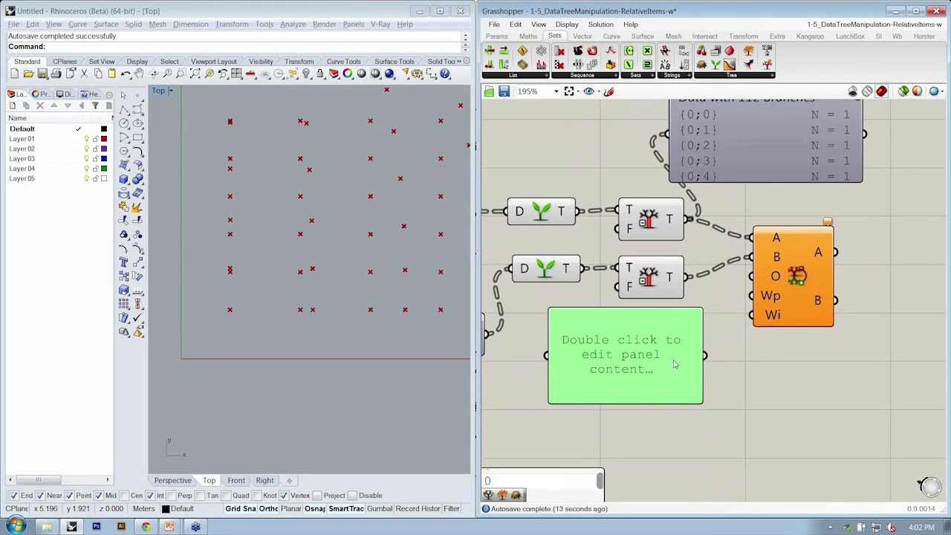
double_click(675, 363)
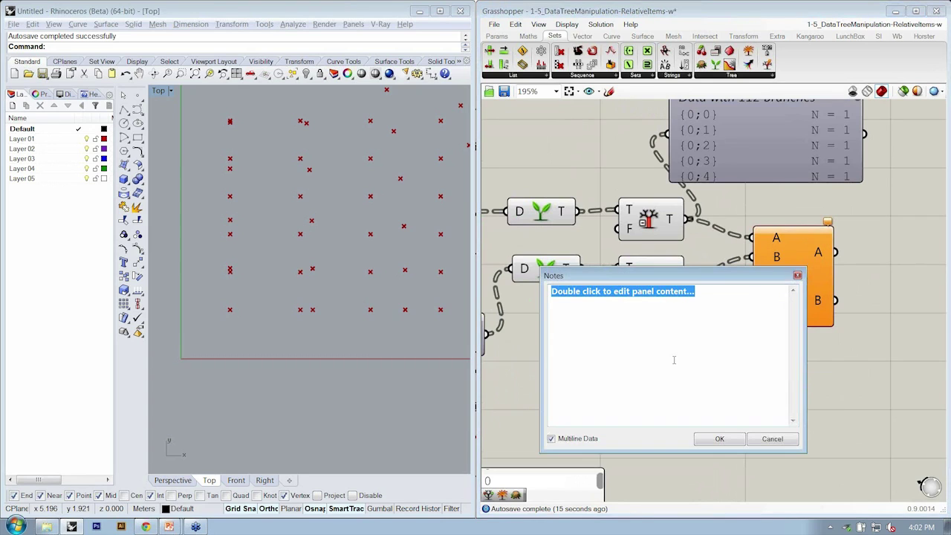
text({0;1)
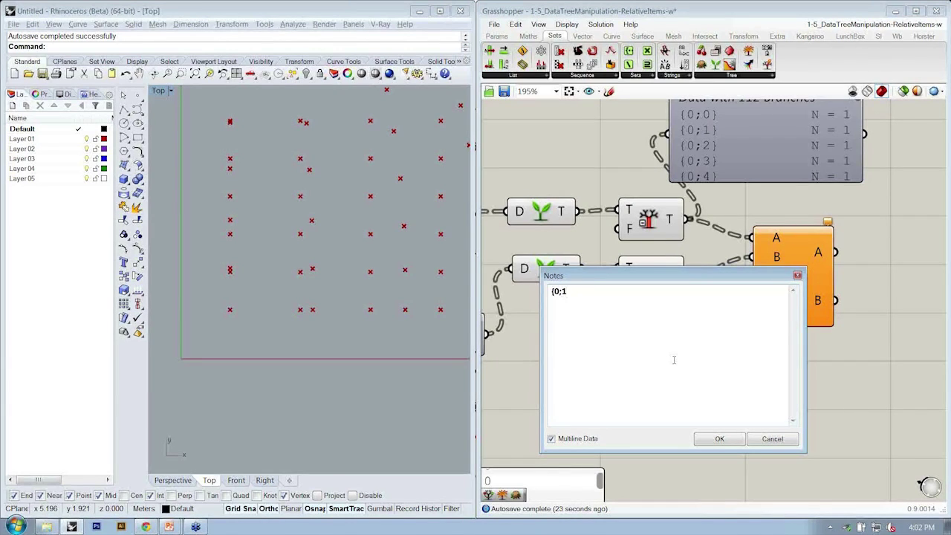
click(720, 438)
drag(707, 355, 756, 278)
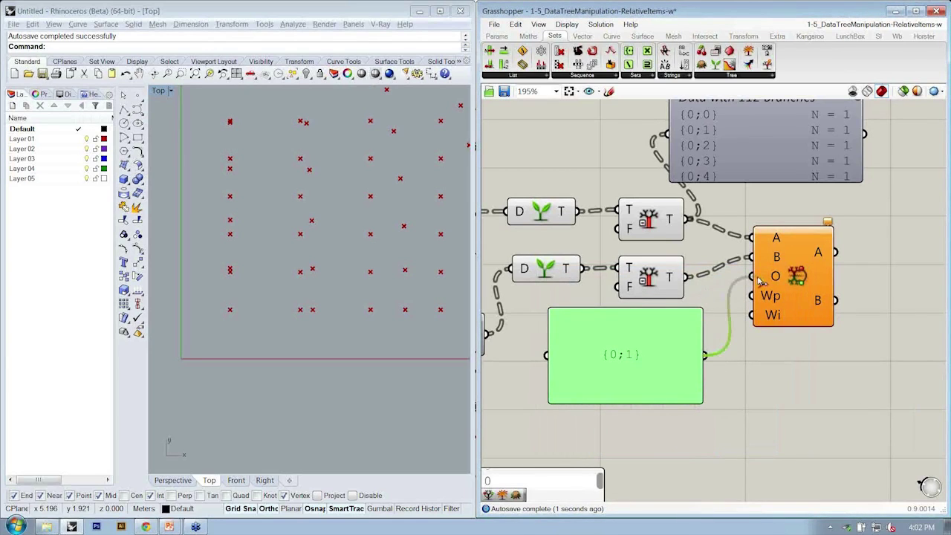
- Add a Line component and connect outputs A and B of Relative Items to its A and B inputs
right_drag(818, 337, 772, 360)
click(616, 36)
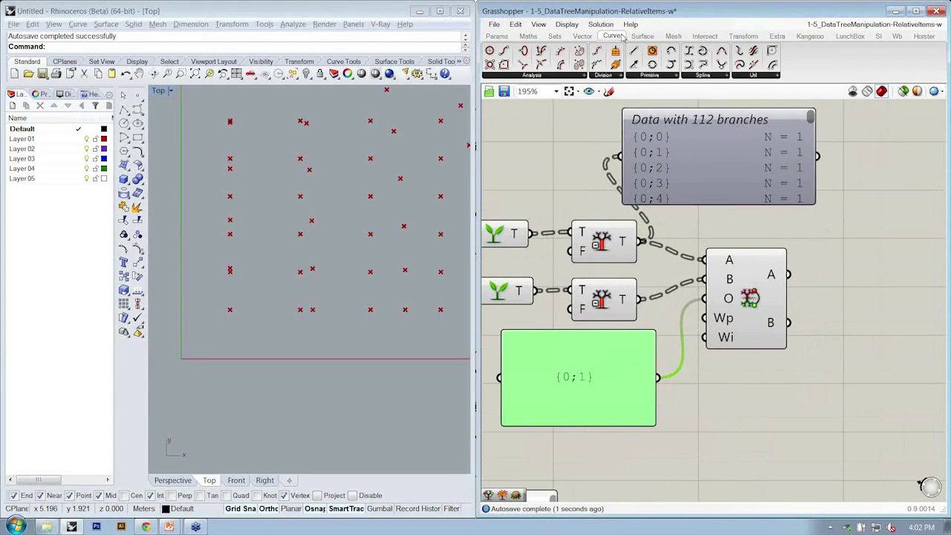
click(879, 301)
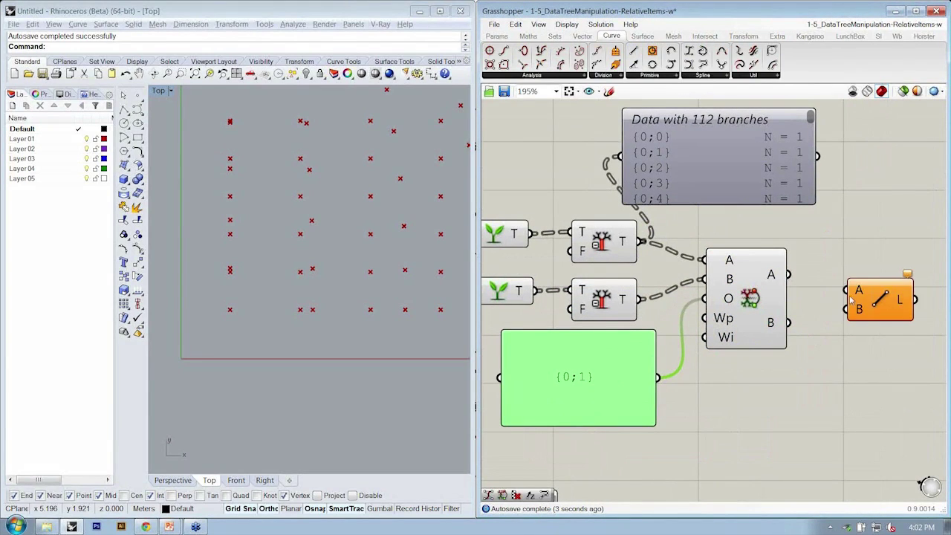
drag(847, 290, 788, 274)
drag(848, 310, 771, 321)
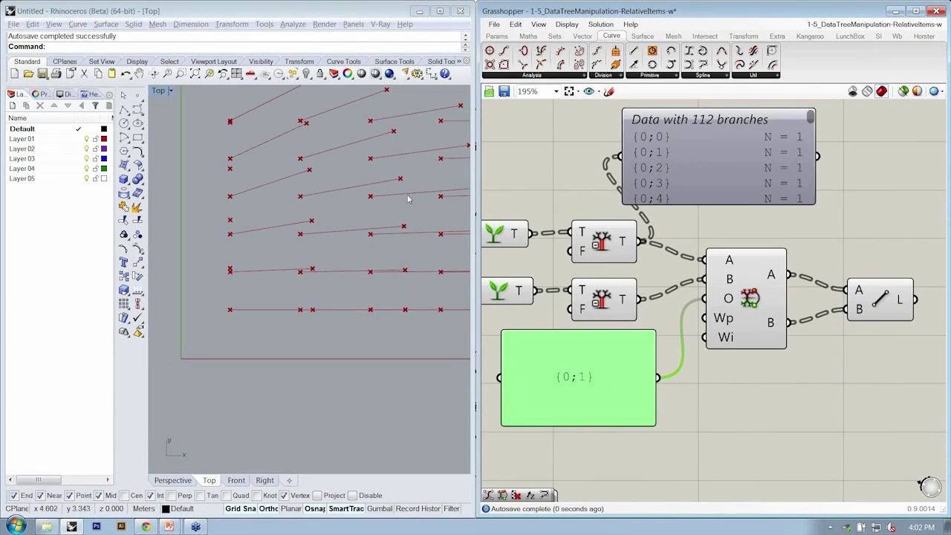
- Show the Perspective view maximized and examine how the lines connect the two point sets
double_click(160, 92)
double_click(322, 91)
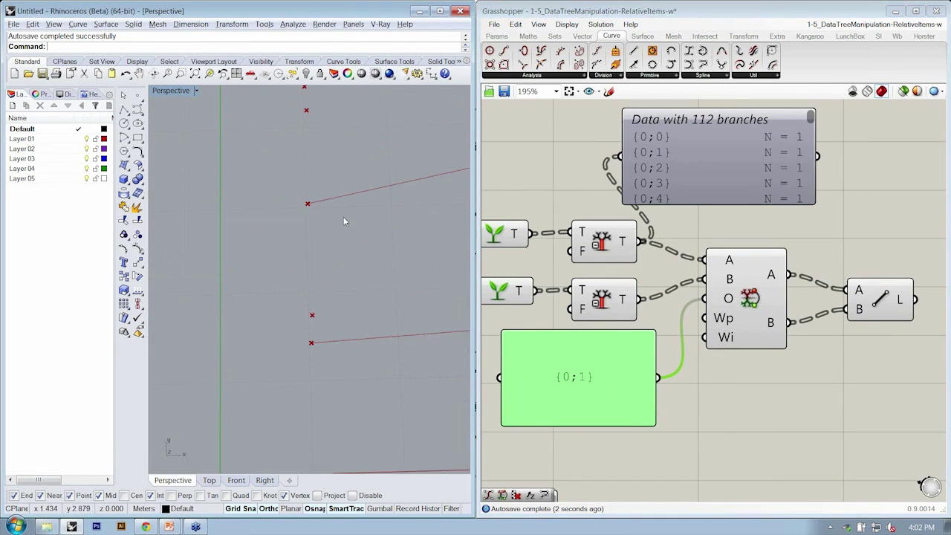
scroll(391, 277, down, 5)
right_drag(413, 269, 315, 209)
scroll(334, 293, down, 5)
scroll(283, 243, up, 4)
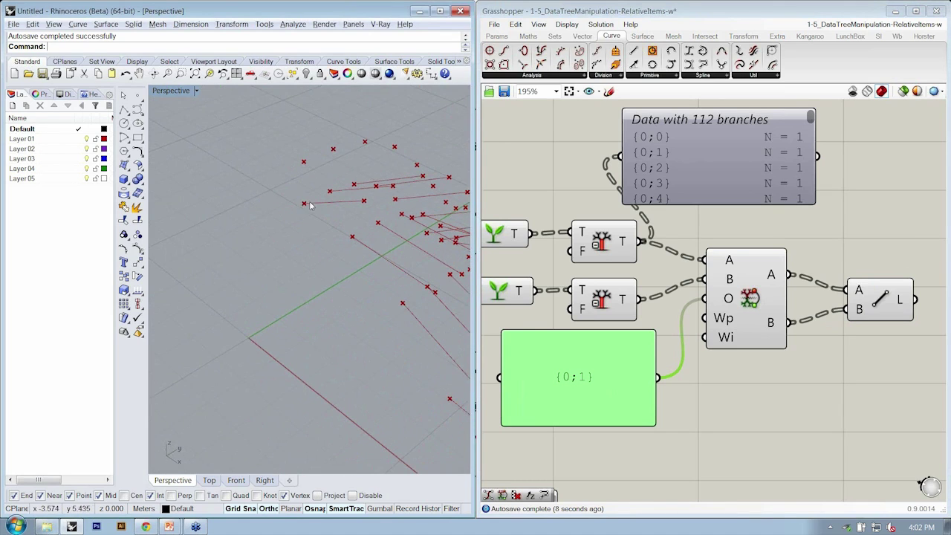
right_drag(364, 202, 247, 209)
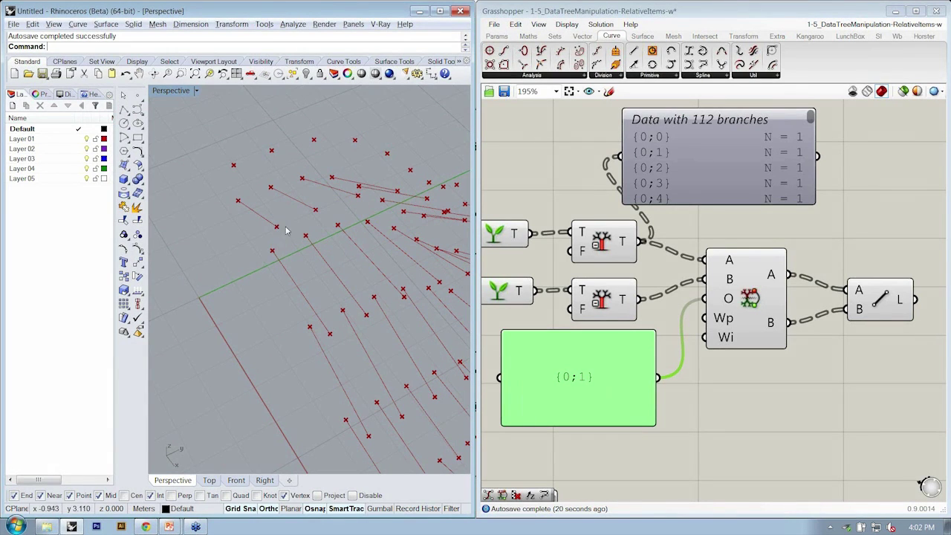
right_drag(274, 232, 284, 187)
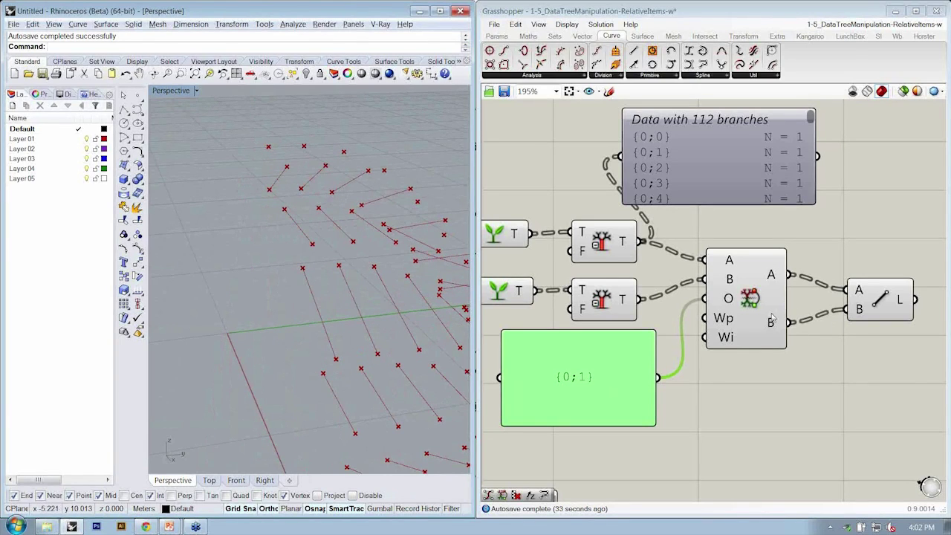
- Change the offset panel's content to the three entries {0;0}, {0;1} and {1;1}, with multiline data turned off
right_drag(759, 334, 733, 315)
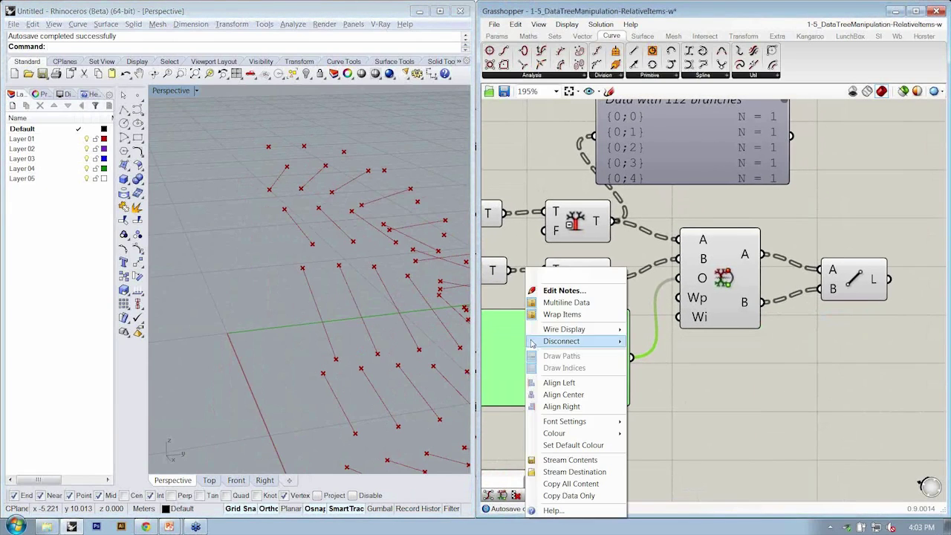
click(554, 290)
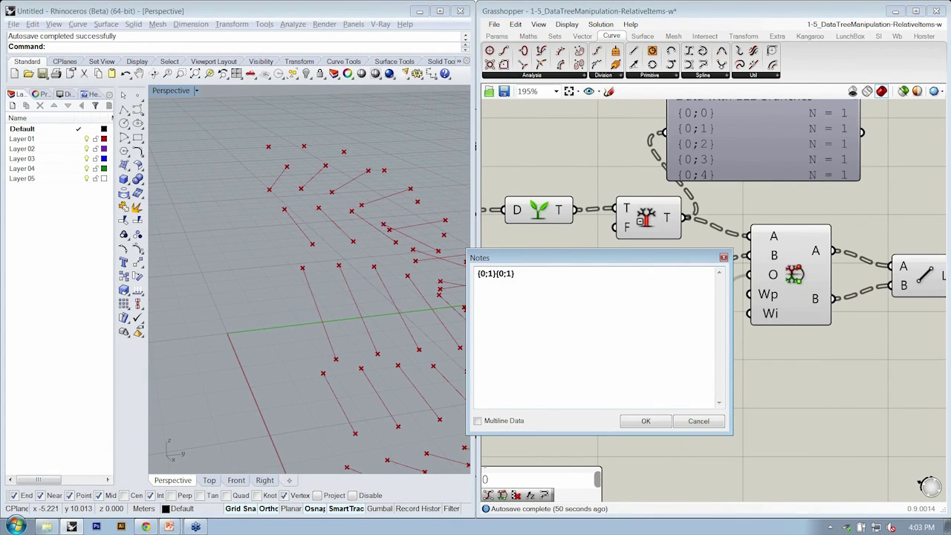
key(Return)
drag(504, 285, 458, 289)
click(524, 285)
click(646, 423)
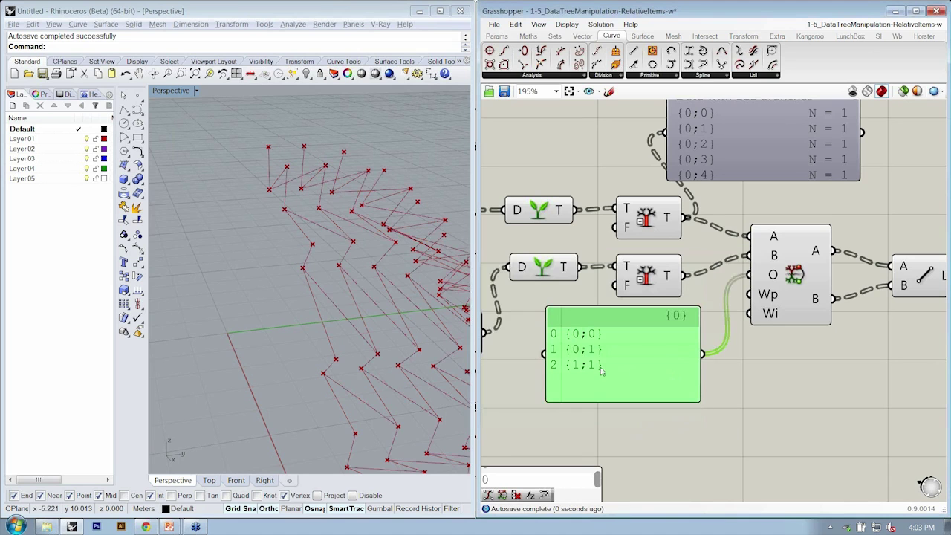
- Examine the lines produced by the three offsets in Perspective and check the data of Relative Items' outputs
right_drag(330, 238, 308, 273)
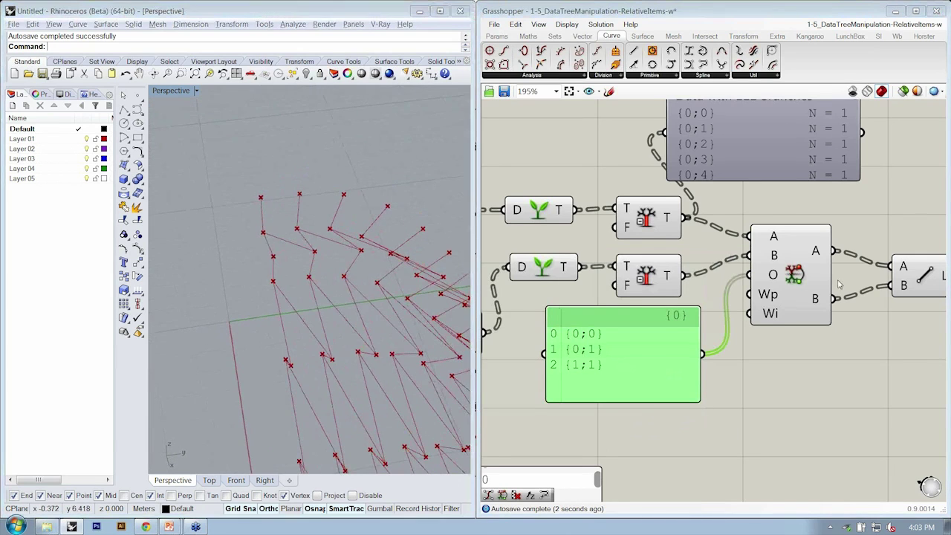
right_drag(838, 286, 797, 281)
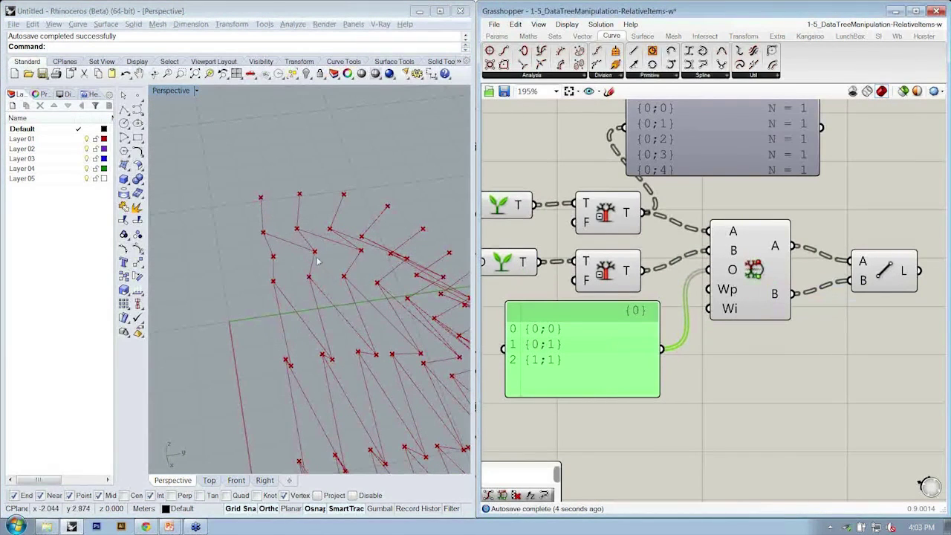
right_drag(264, 204, 316, 241)
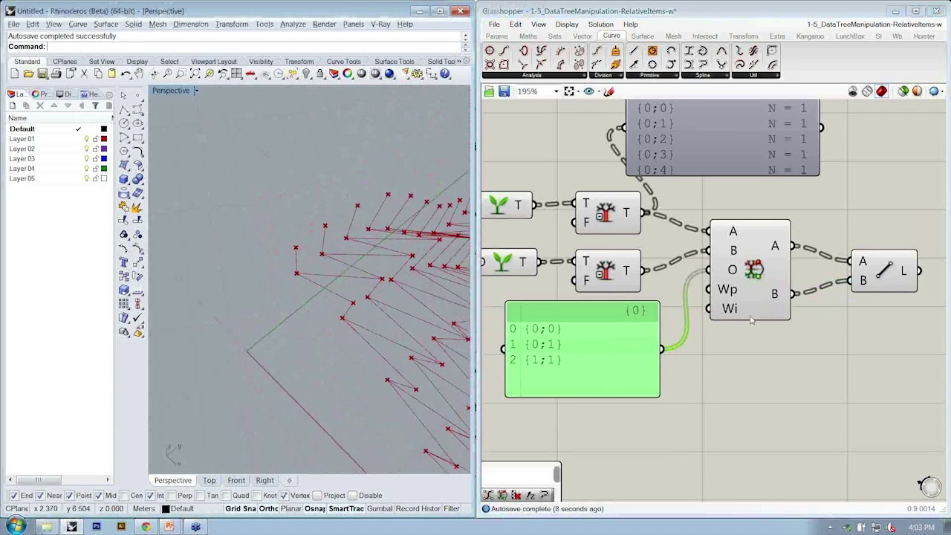
right_drag(734, 321, 700, 297)
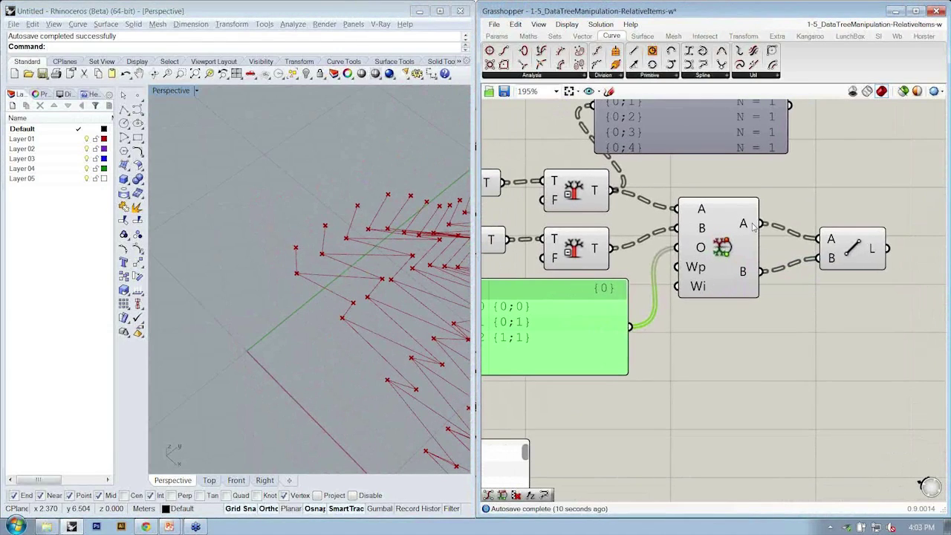
right_drag(297, 286, 355, 291)
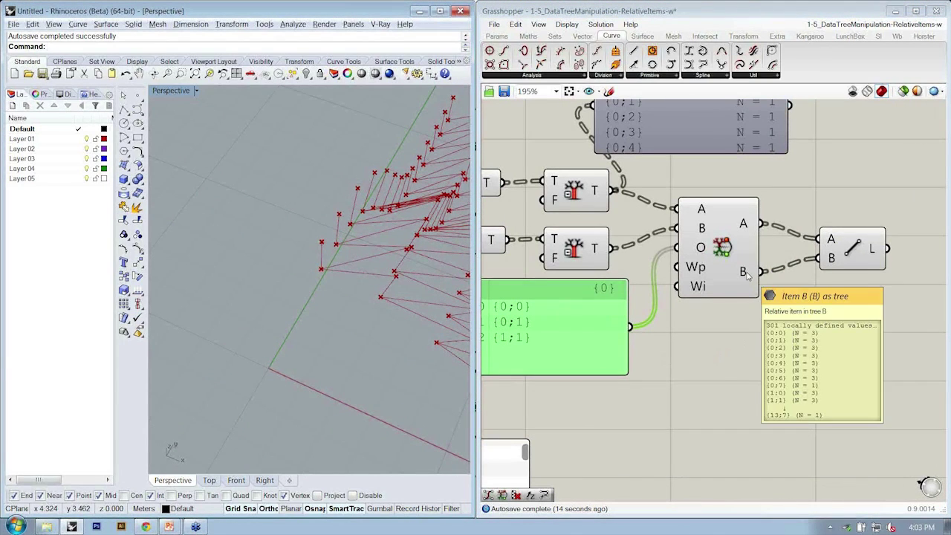
shift+right_drag(374, 312, 422, 331)
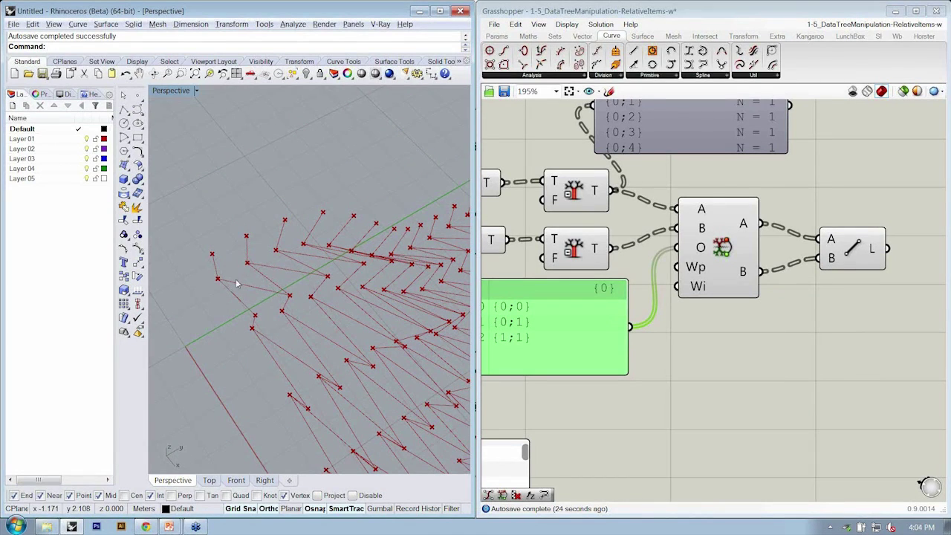
- Add a PolyLine component below the Line component and connect output B of Relative Items to its V input
click(703, 77)
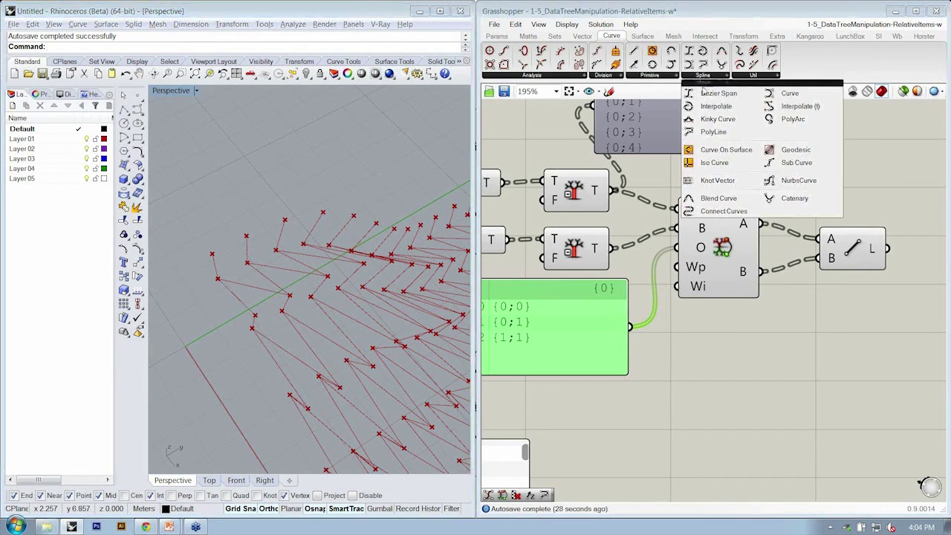
click(707, 134)
click(859, 354)
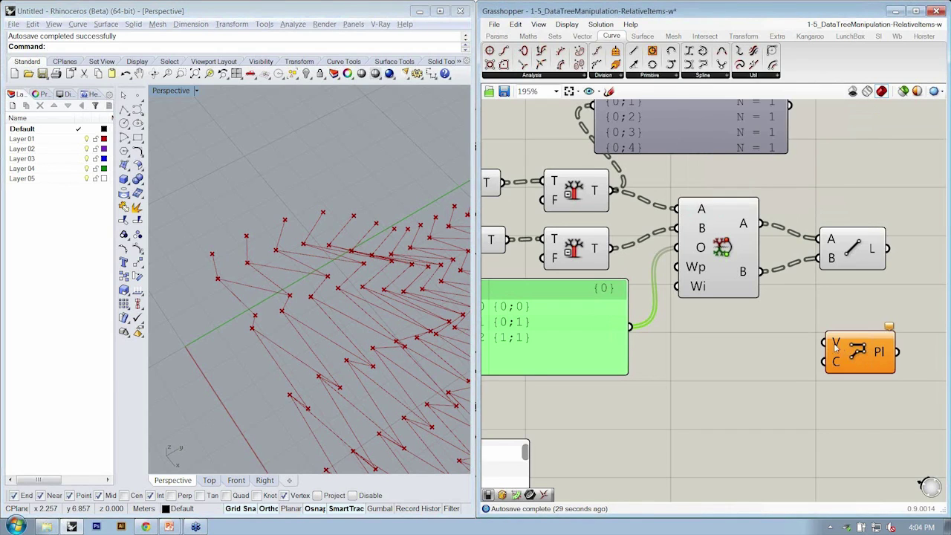
right_drag(816, 346, 828, 343)
drag(775, 269, 839, 340)
- Turn off the preview of the upstream components and the Line component, leaving the PolyLine displayed
drag(799, 277, 488, 171)
middle_click(519, 134)
click(548, 173)
scroll(761, 328, down, 4)
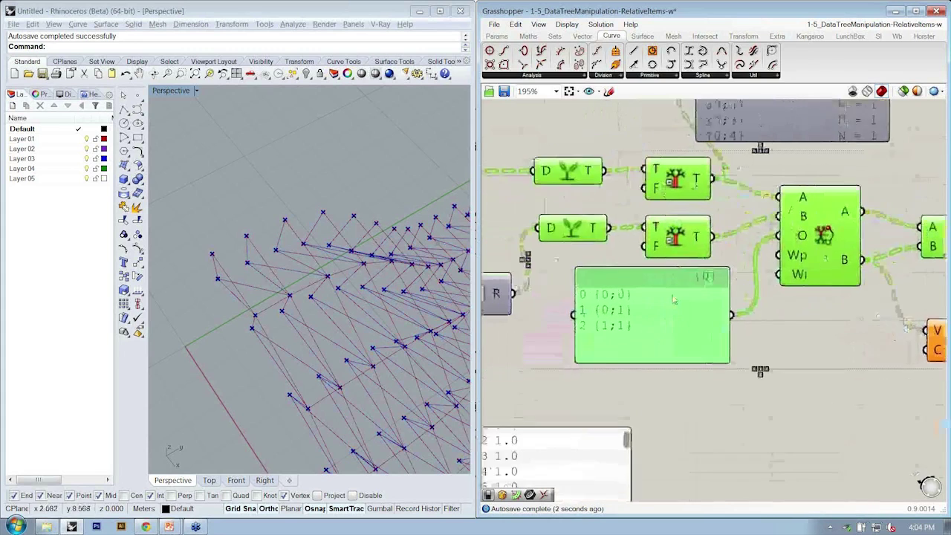
right_click(750, 312)
click(793, 335)
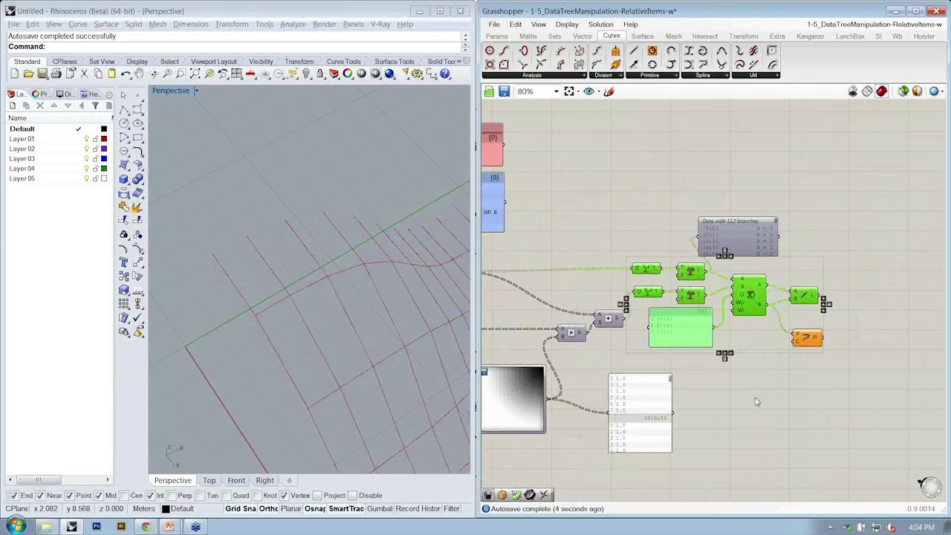
- Set the PolyLine's closed input C to True and inspect the selected polylines in Perspective
right_drag(754, 397, 763, 384)
scroll(776, 336, up, 4)
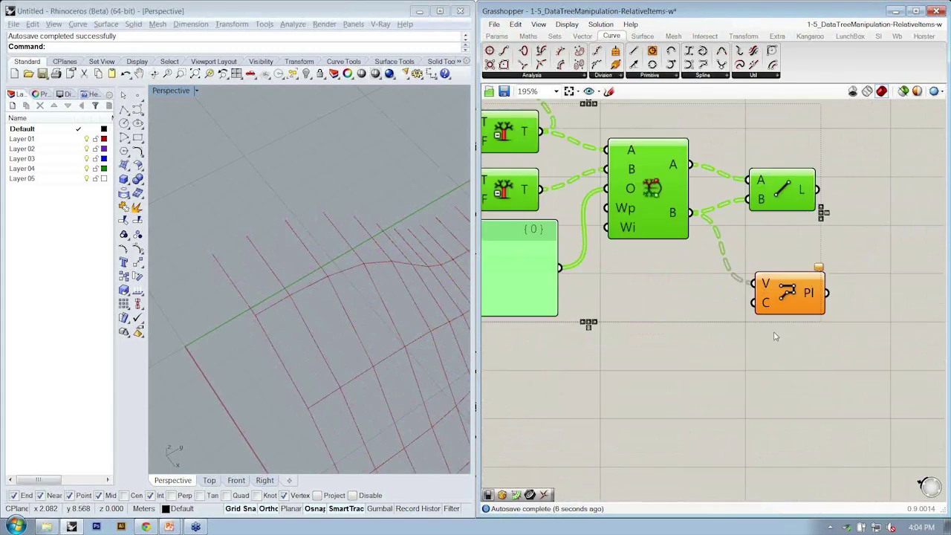
right_click(765, 303)
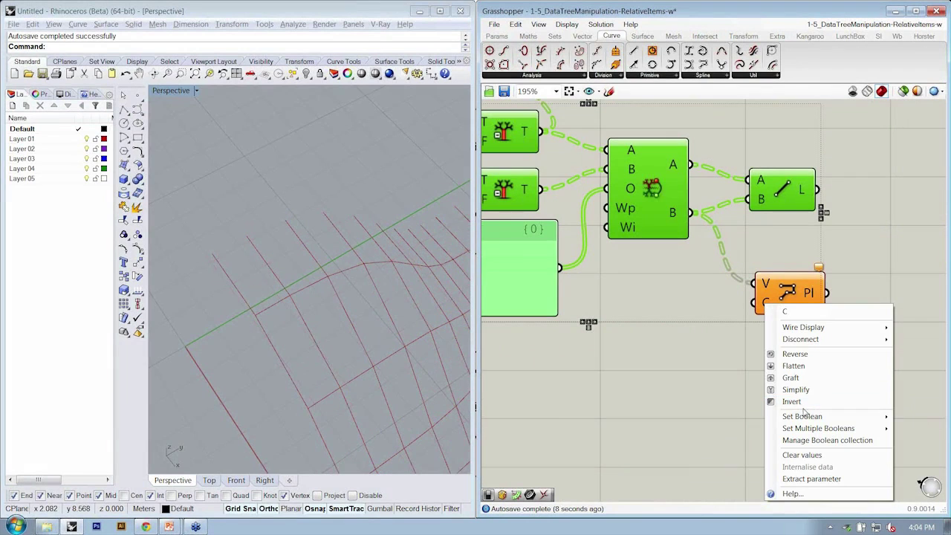
mouse_move(834, 417)
click(912, 429)
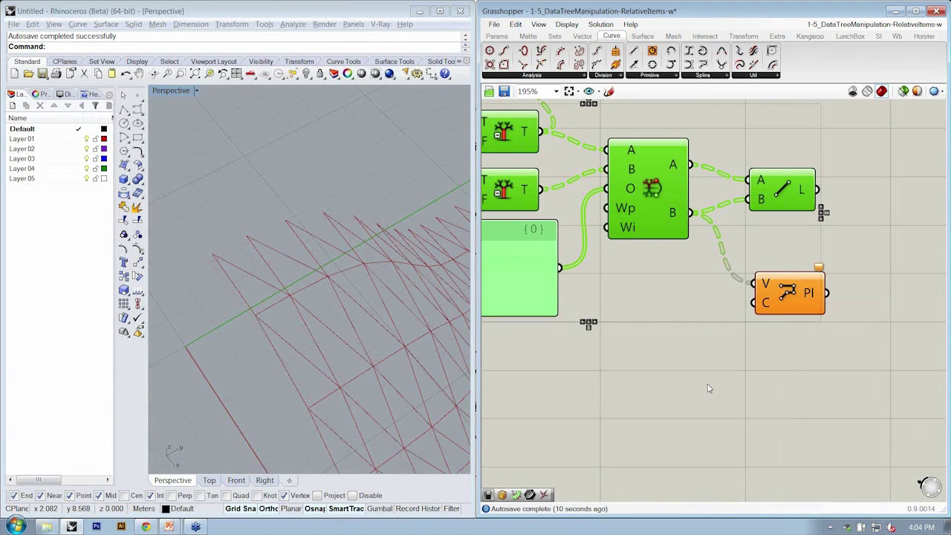
click(795, 296)
right_drag(223, 377, 210, 311)
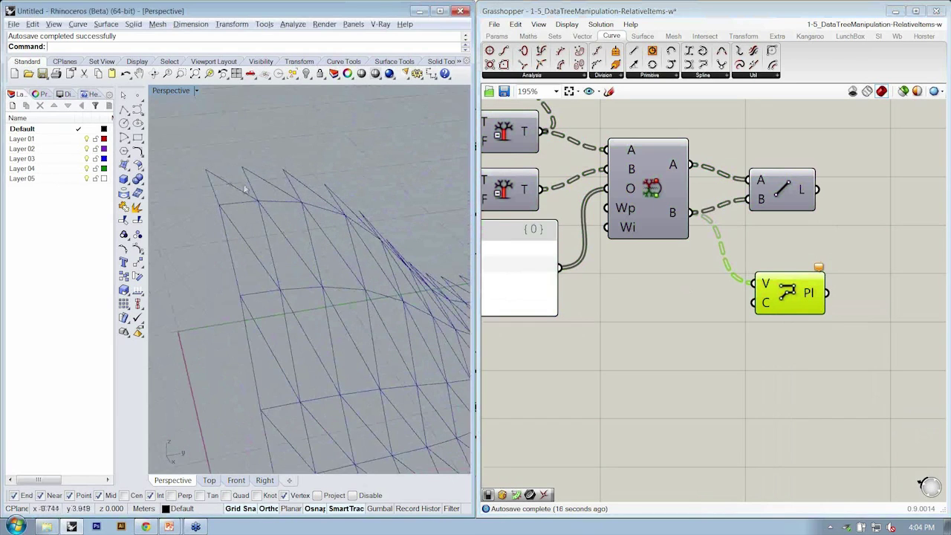
right_drag(236, 205, 344, 223)
- Duplicate the PolyLine component, feed the copy's V input from output A of Relative Items, and inspect its polylines
drag(789, 289, 783, 257)
key(ctrl+c)
key(ctrl+v)
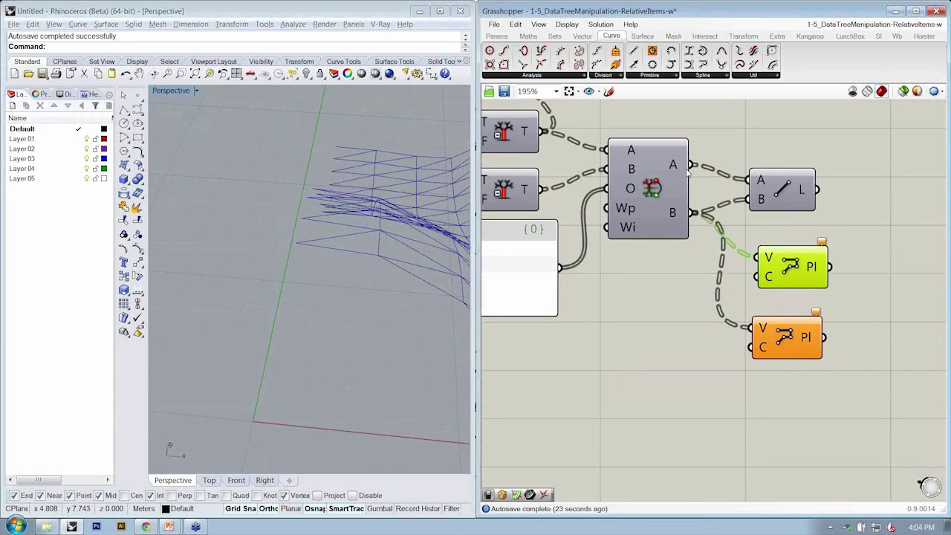
drag(691, 164, 809, 257)
right_drag(376, 285, 352, 218)
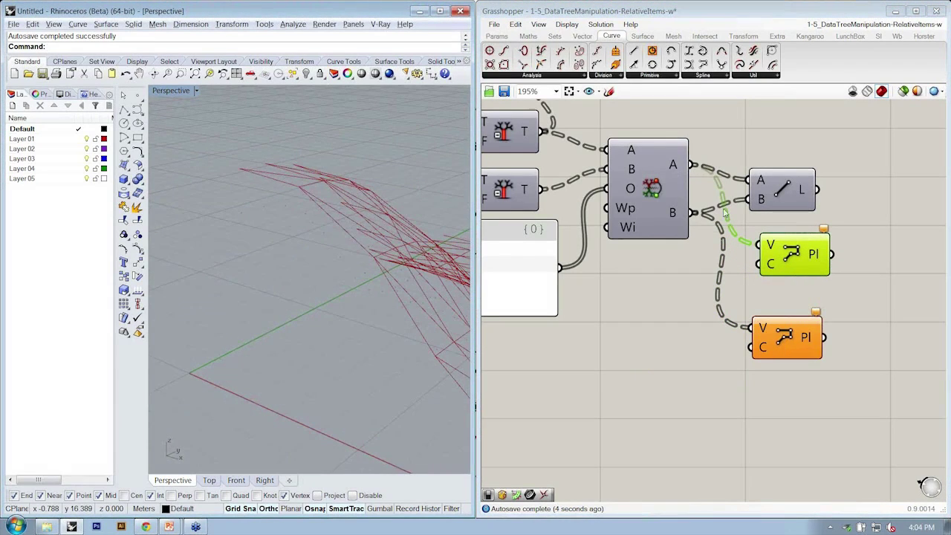
right_drag(330, 266, 268, 240)
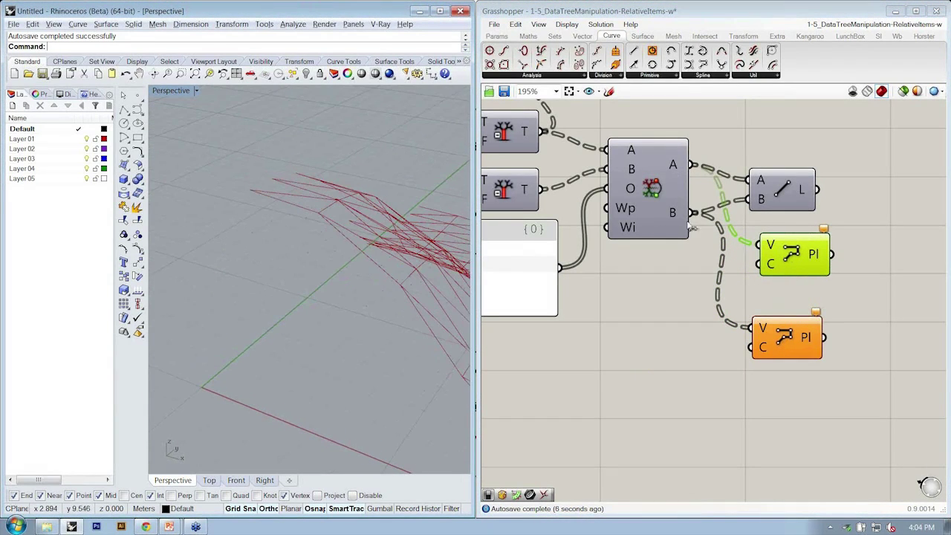
right_drag(669, 209, 677, 257)
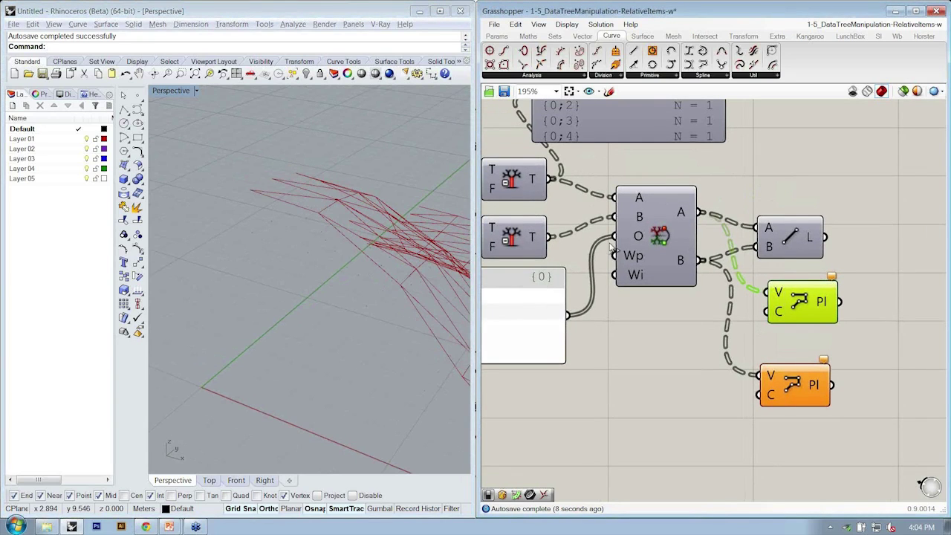
mouse_move(372, 298)
right_down()
mouse_move(398, 301)
mouse_move(363, 294)
right_up()
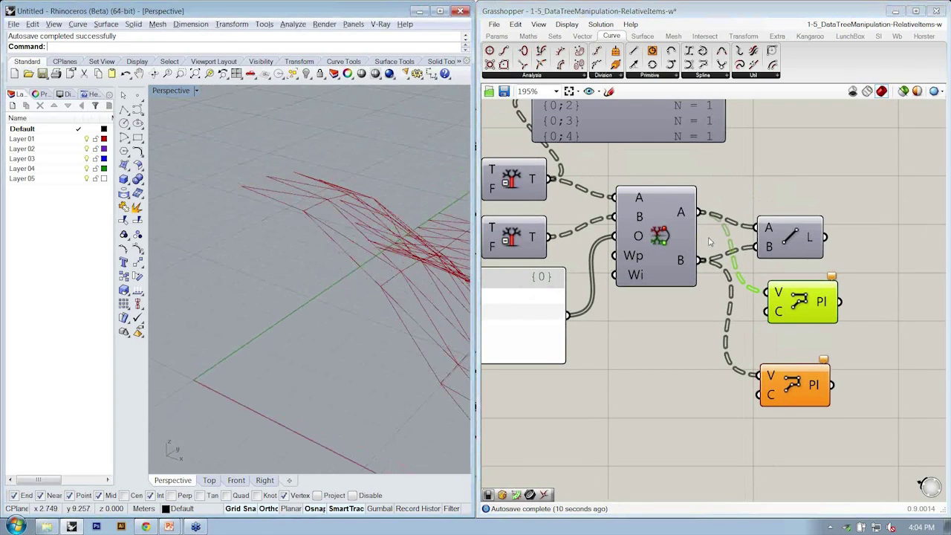
- Delete the PolyLine fed by output A and move the remaining one up closer to the Line component
scroll(703, 229, down, 2)
drag(775, 300, 769, 431)
key(Delete)
drag(782, 388, 776, 354)
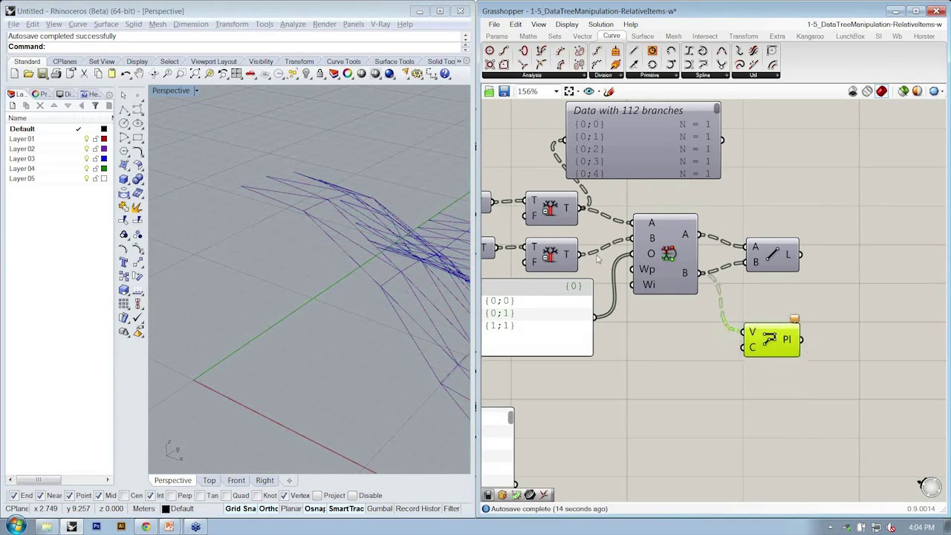
right_drag(242, 251, 298, 256)
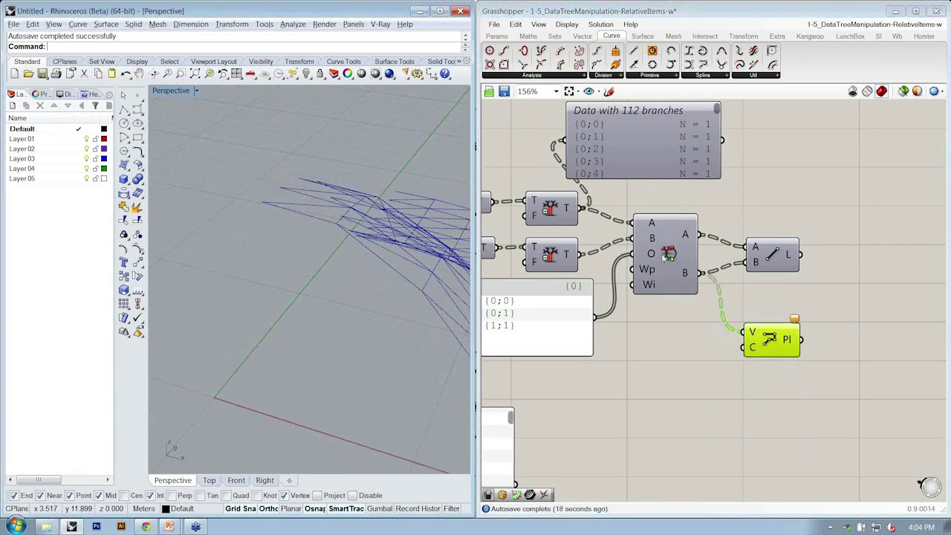
- Move the data panel listing the tree's branches up to clear space above the Relative Items component
right_drag(664, 256, 676, 317)
drag(679, 216, 634, 124)
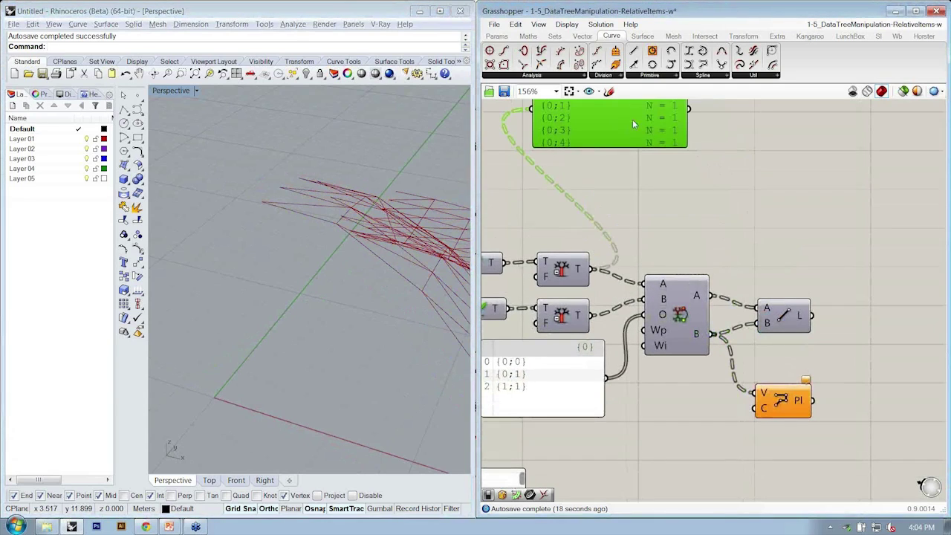
- Add a Relative Item component above Relative Items, feeding T from the upper simplified tree and O from the path offset panel
click(559, 37)
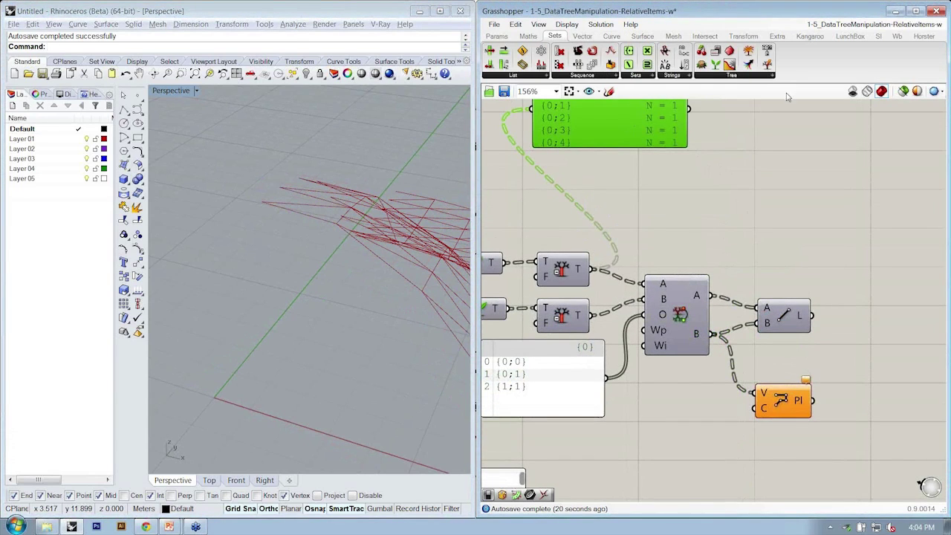
click(733, 76)
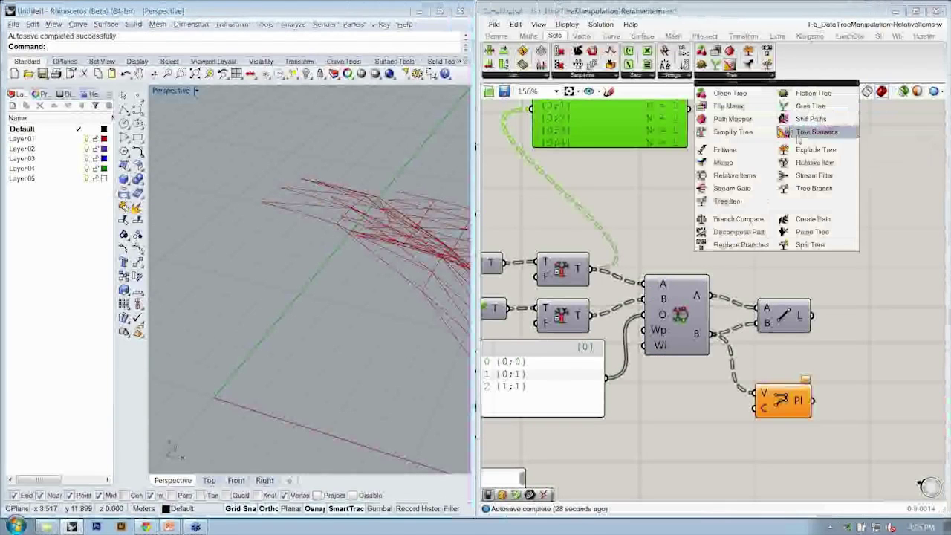
click(820, 167)
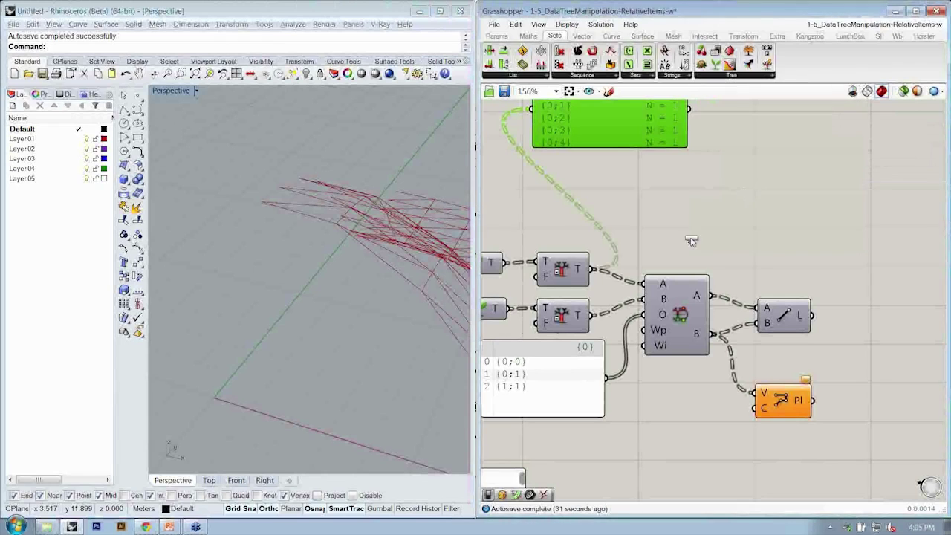
click(685, 229)
right_drag(672, 209, 732, 205)
drag(714, 202, 656, 266)
drag(712, 218, 666, 375)
- Duplicate the PolyLine component, feed the copy's V input from output B of Relative Item, and inspect its polylines
alt+drag(856, 402, 780, 244)
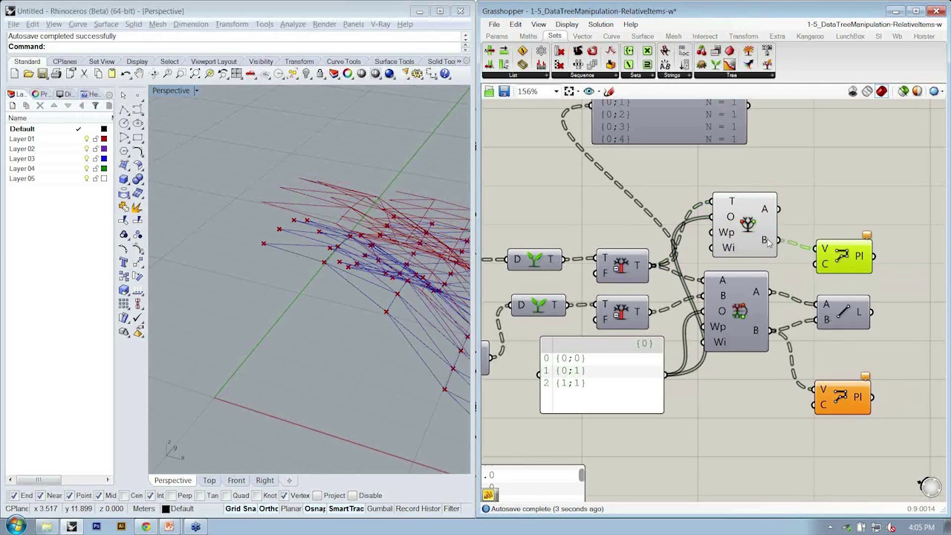
right_drag(355, 256, 249, 234)
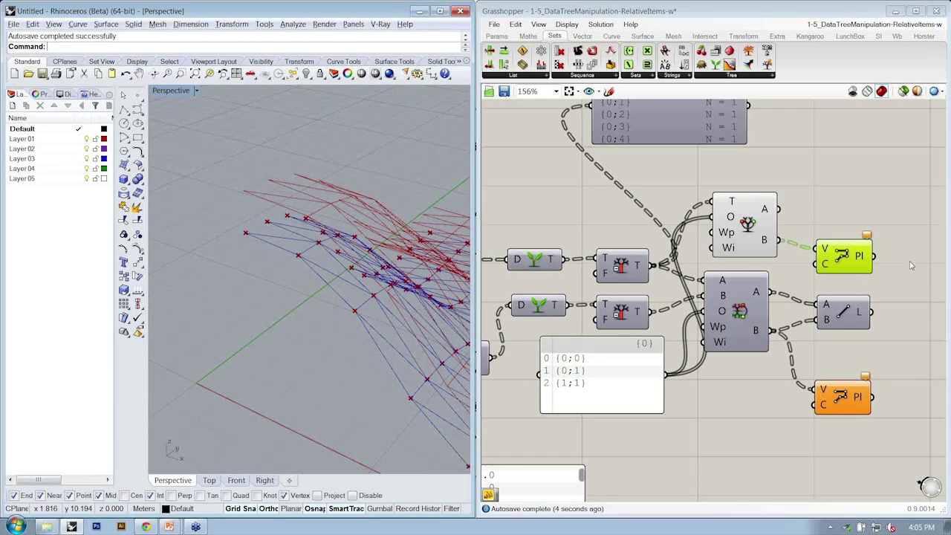
right_drag(924, 250, 913, 245)
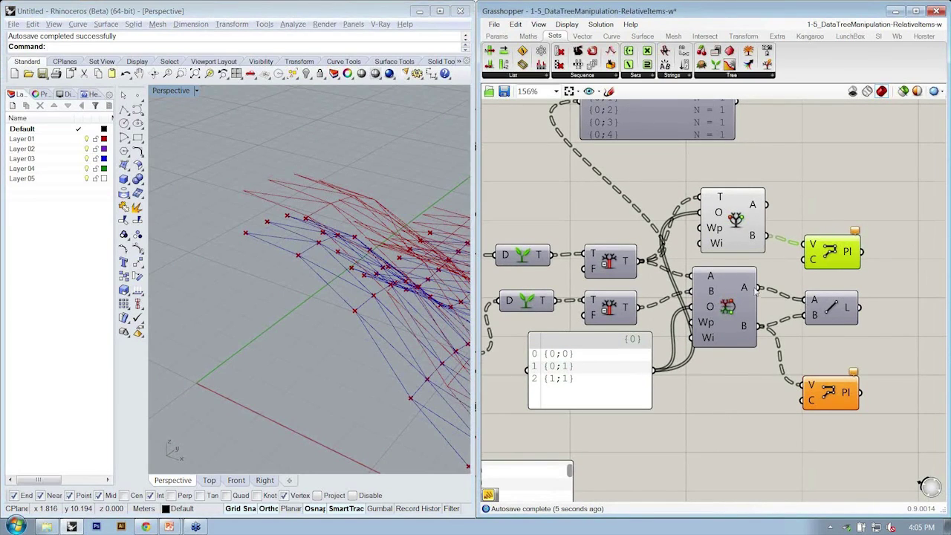
click(862, 347)
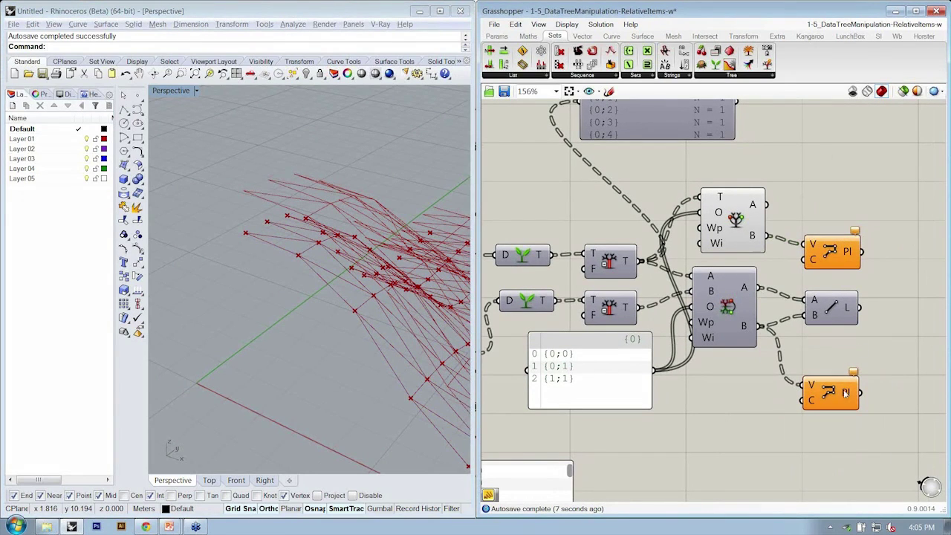
- Try deleting the PolyLine fed by Relative Items to view the Relative Item polylines alone, and undo the deletion
click(843, 391)
key(Delete)
right_drag(780, 240, 776, 251)
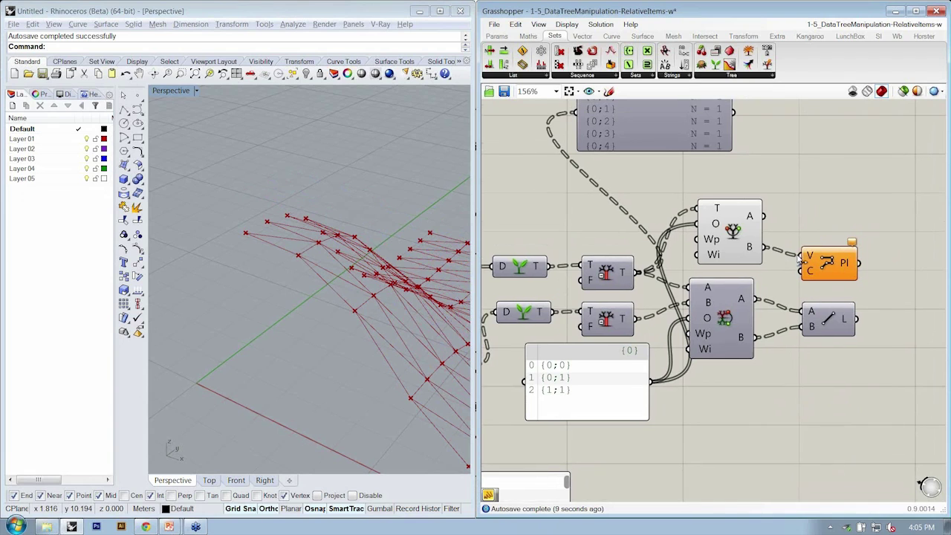
key(ctrl+z)
- Delete the Relative Item component together with the PolyLine connected to it
drag(883, 280, 762, 202)
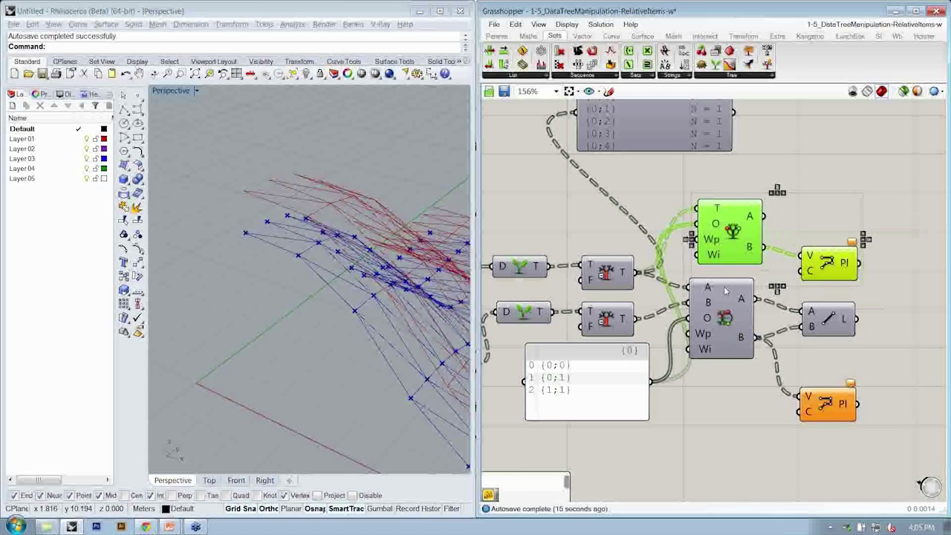
right_drag(793, 232, 756, 252)
key(Delete)
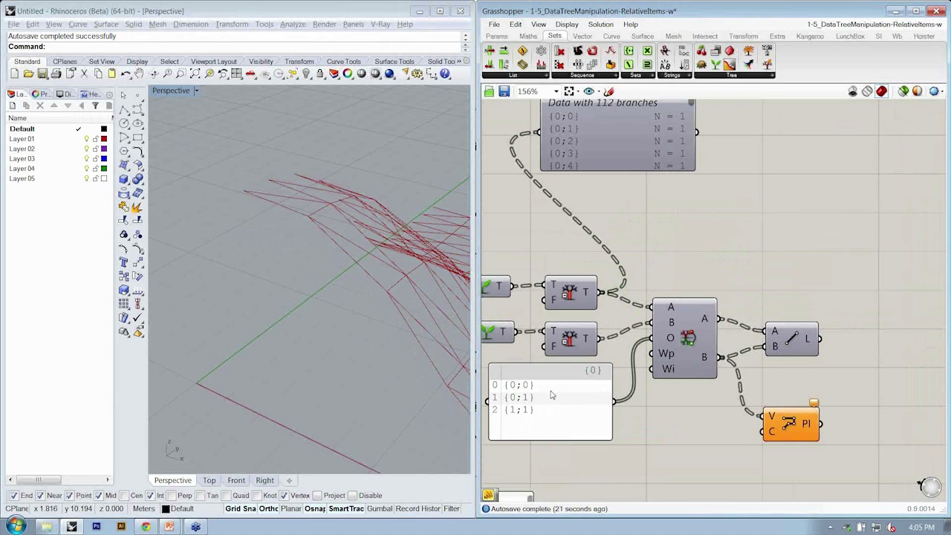
- Save the Grasshopper definition
right_drag(684, 316, 744, 295)
mouse_move(649, 314)
right_down()
mouse_move(714, 322)
mouse_move(900, 261)
mouse_move(832, 278)
right_up()
scroll(897, 264, down, 4)
key(ctrl+s)
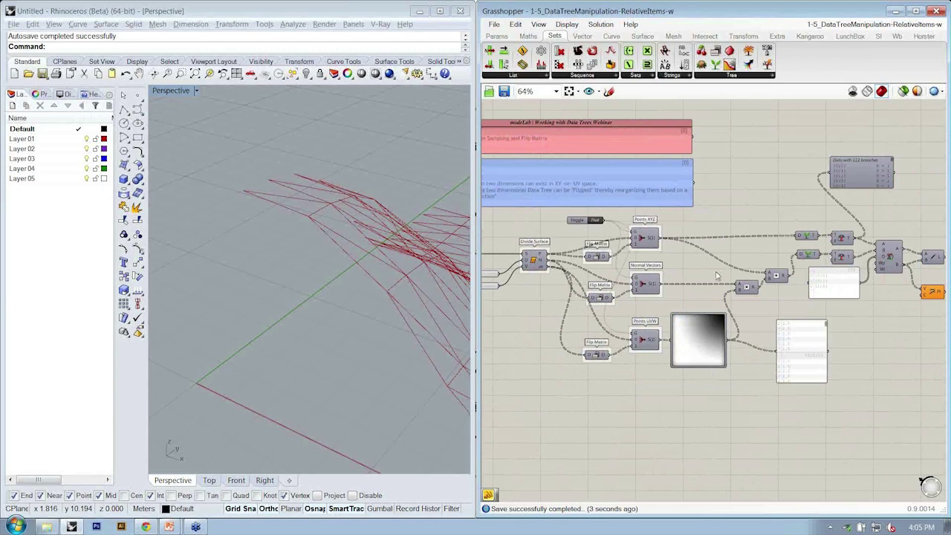
right_drag(755, 274, 786, 212)
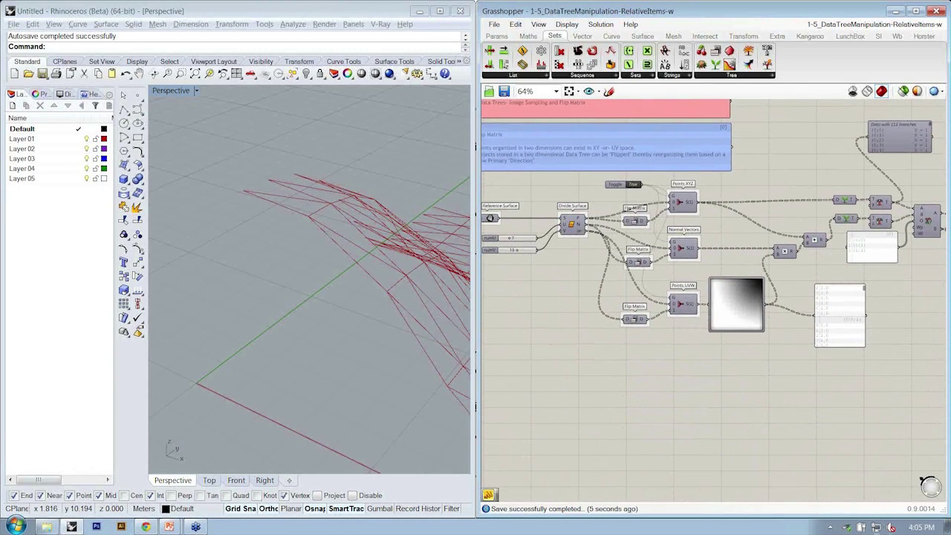
right_drag(897, 385, 768, 416)
right_drag(437, 320, 373, 327)
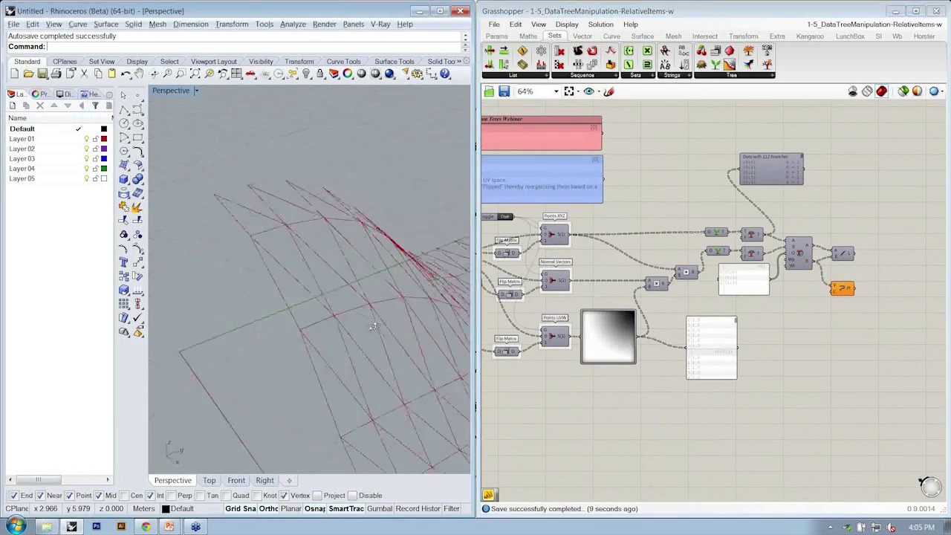